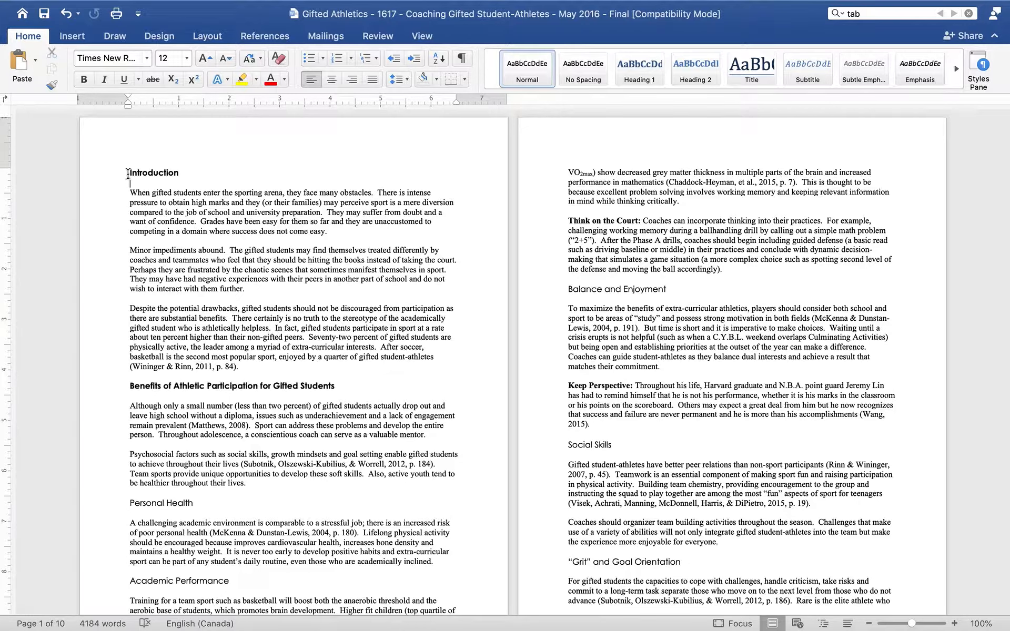
# Step: Apply the Heading 1 style to the Introduction heading
pyautogui.tripleClick(127, 174)
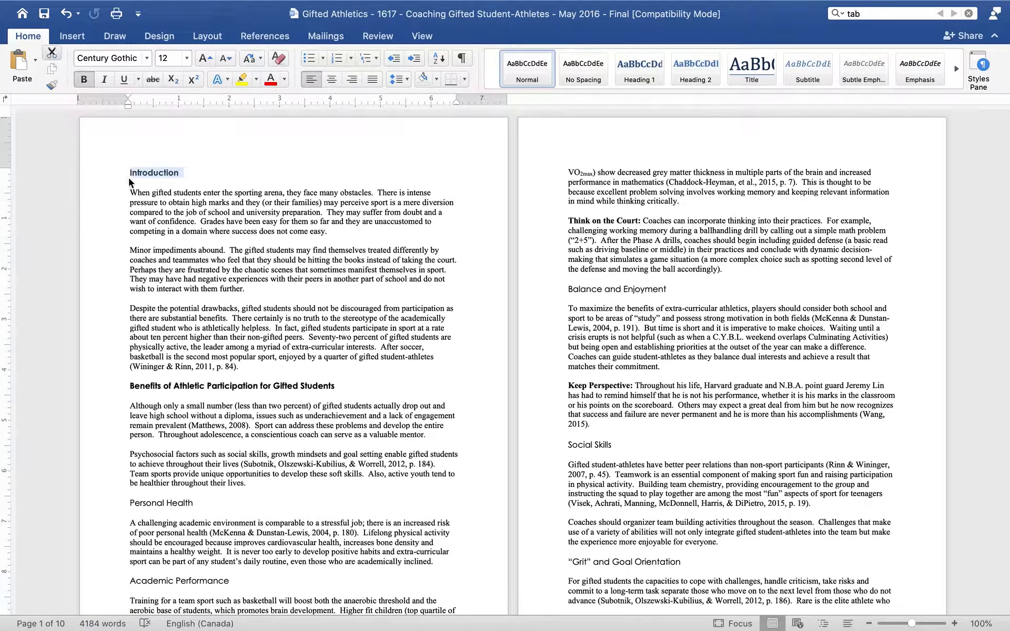
pyautogui.click(646, 71)
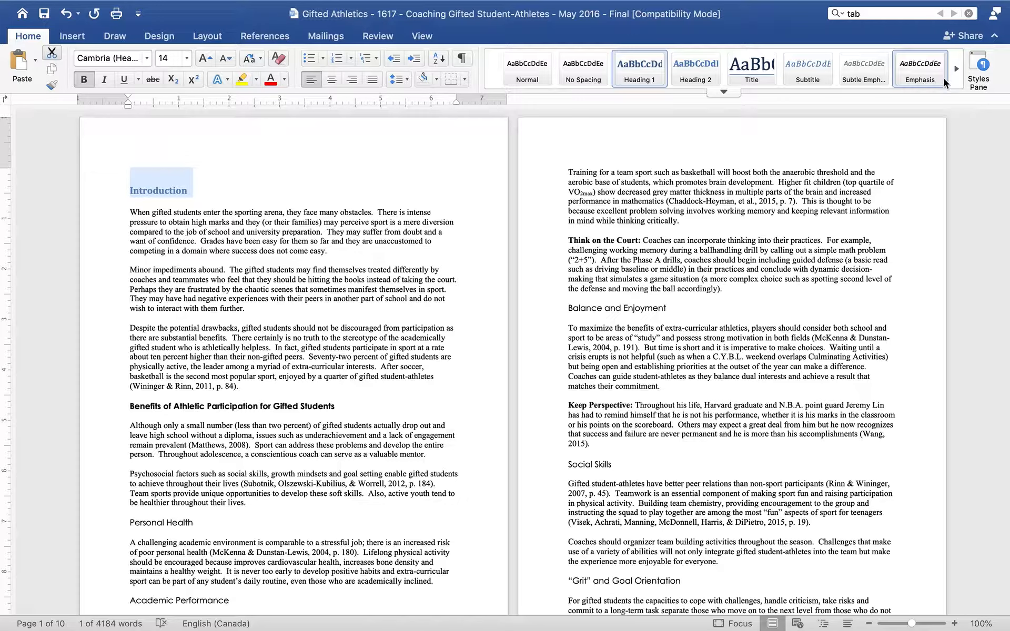
# Step: Modify the Heading 1 style to use Century Gothic at 12 pt in black
pyautogui.click(979, 78)
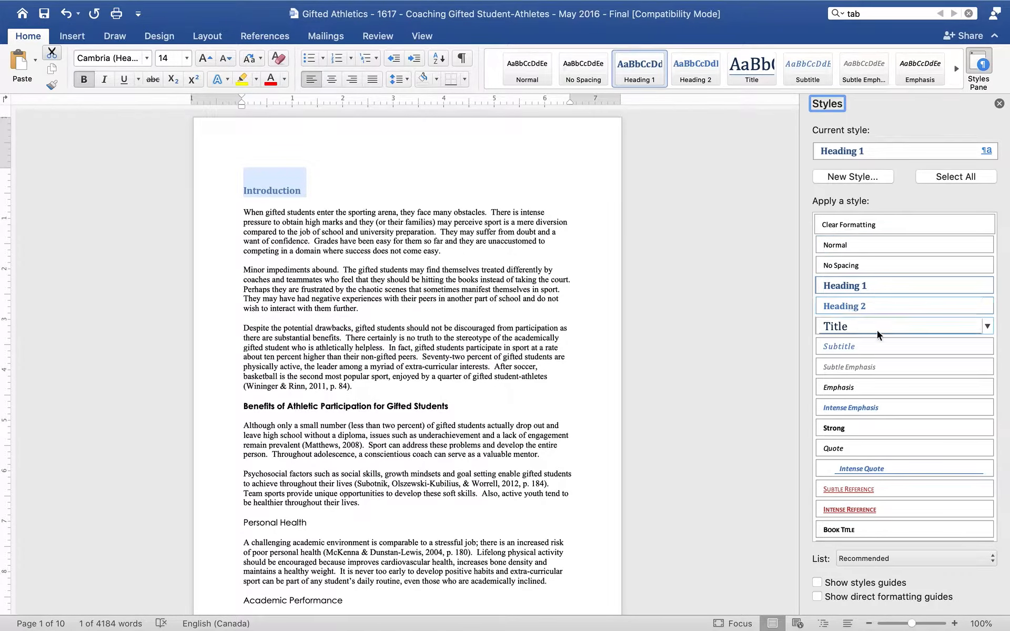
pyautogui.click(866, 153)
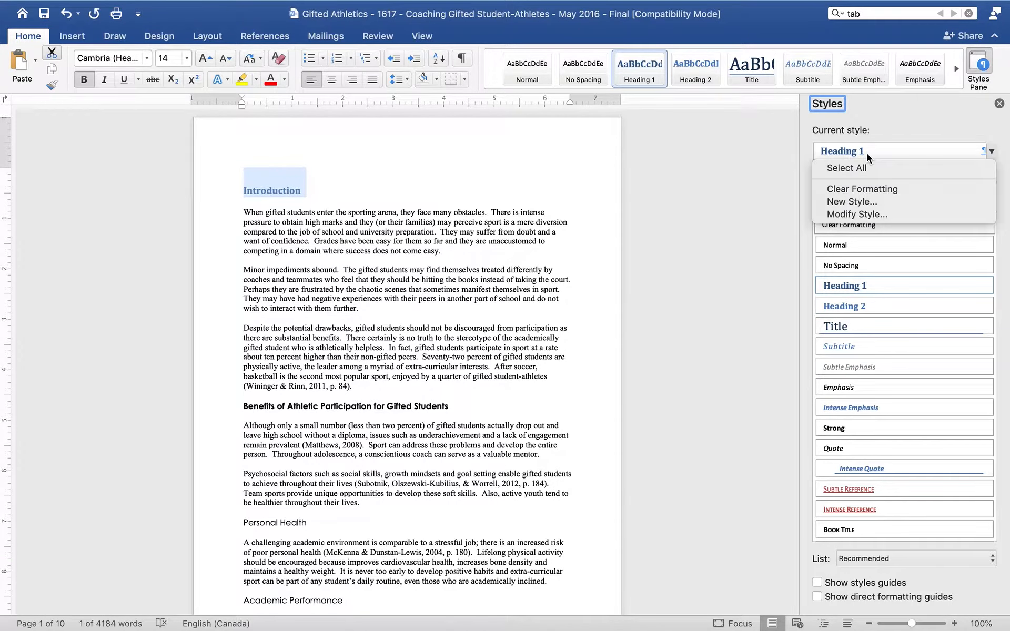
pyautogui.click(860, 214)
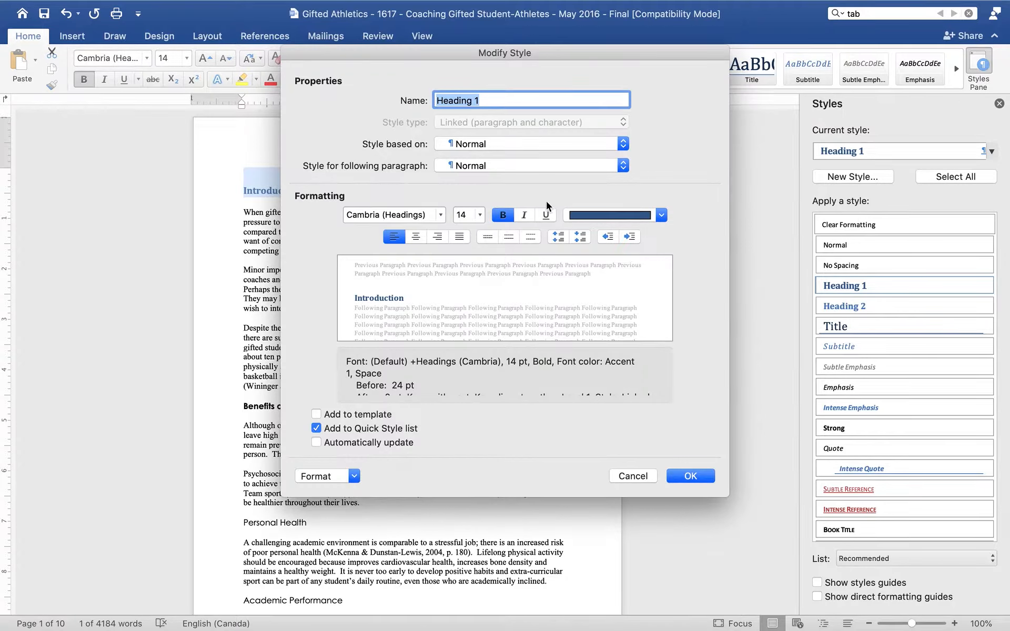
pyautogui.click(479, 215)
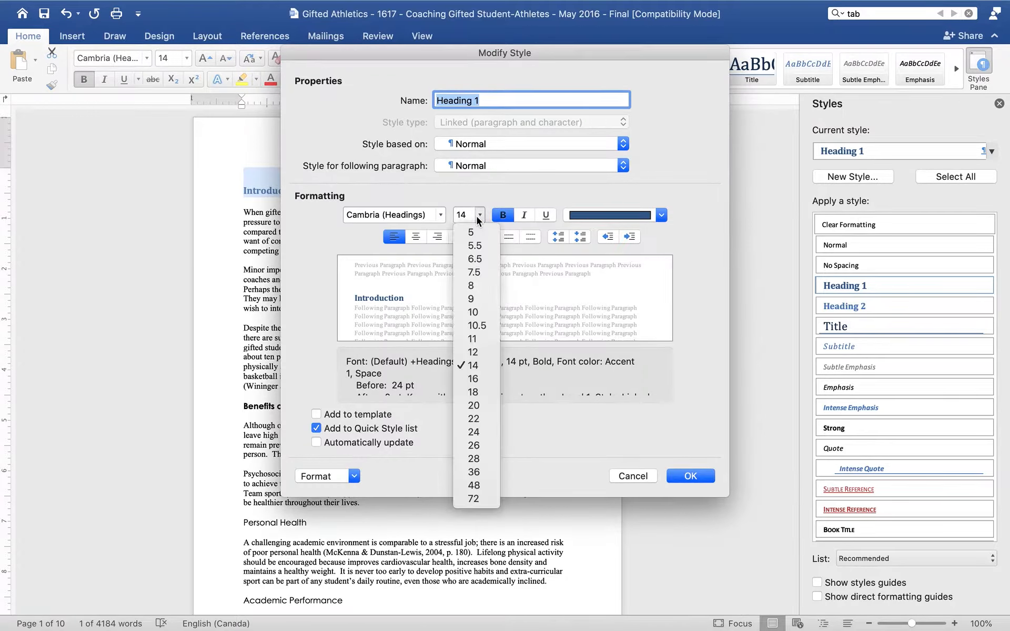
pyautogui.click(471, 353)
pyautogui.click(440, 215)
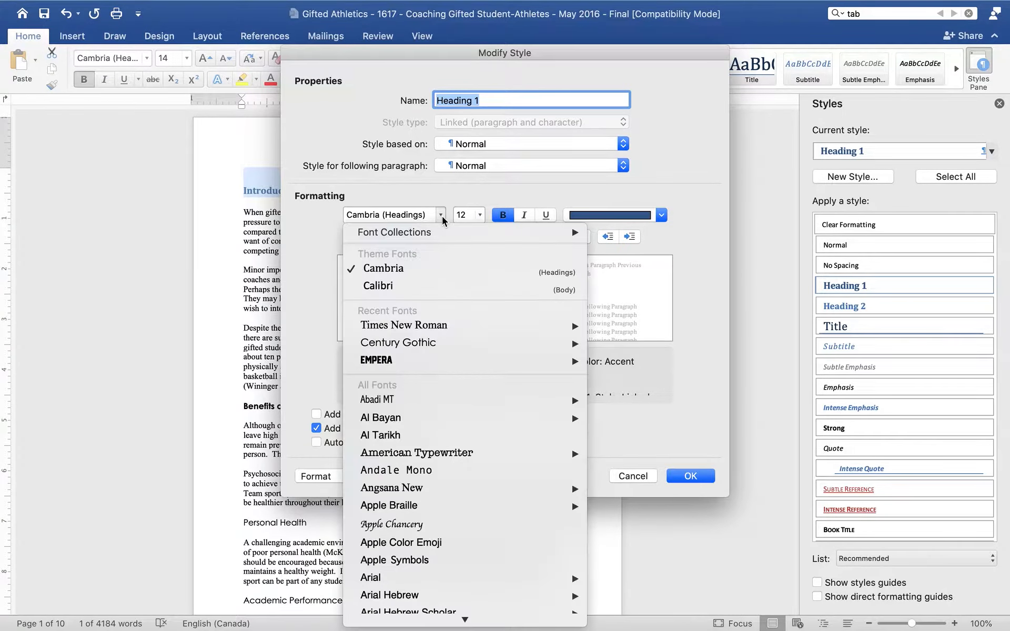
pyautogui.click(424, 344)
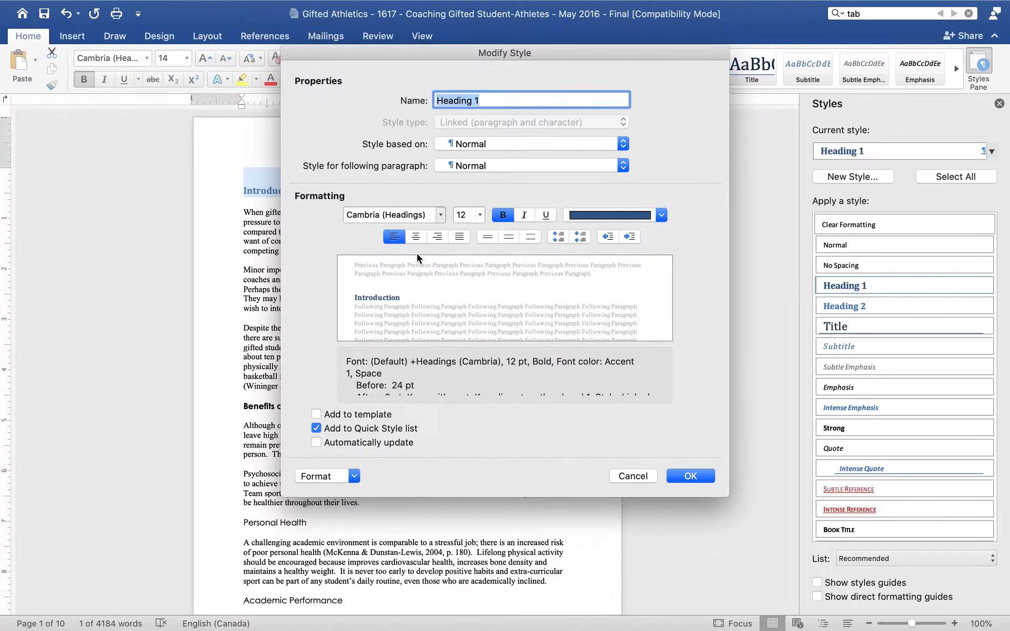
pyautogui.click(586, 216)
pyautogui.click(588, 276)
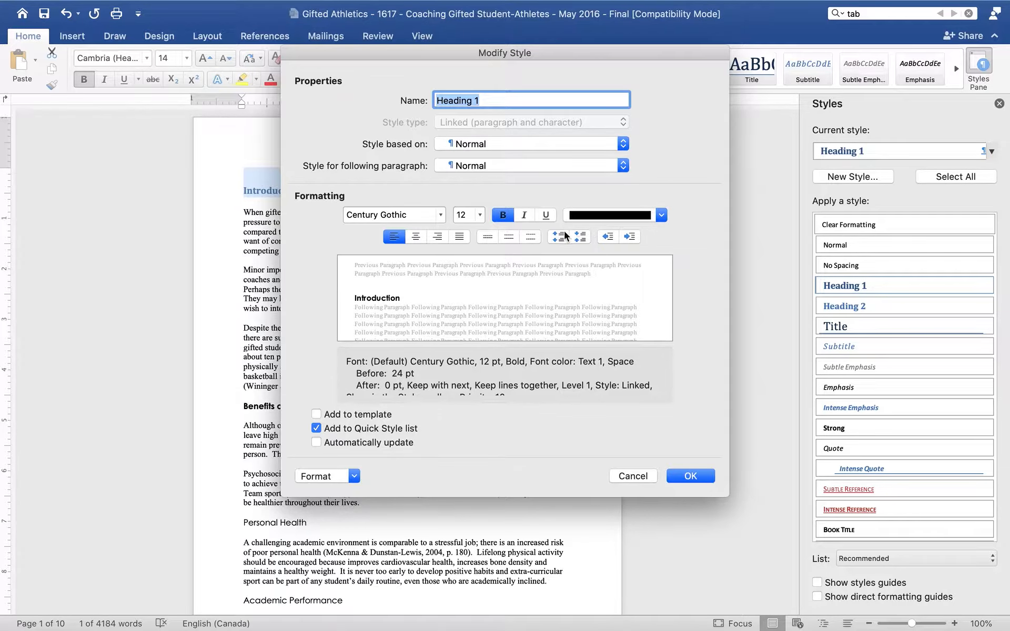
# Step: Set the Heading 1 style's paragraph spacing before to 0 pt and save the style changes
pyautogui.click(352, 476)
pyautogui.click(350, 505)
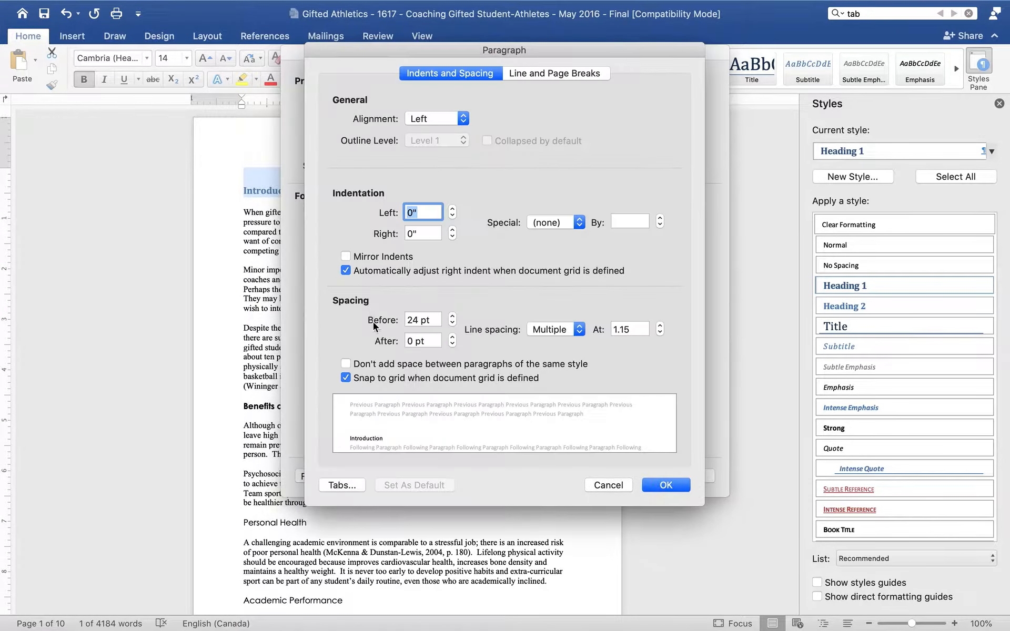
pyautogui.click(416, 318)
pyautogui.doubleClick(416, 318)
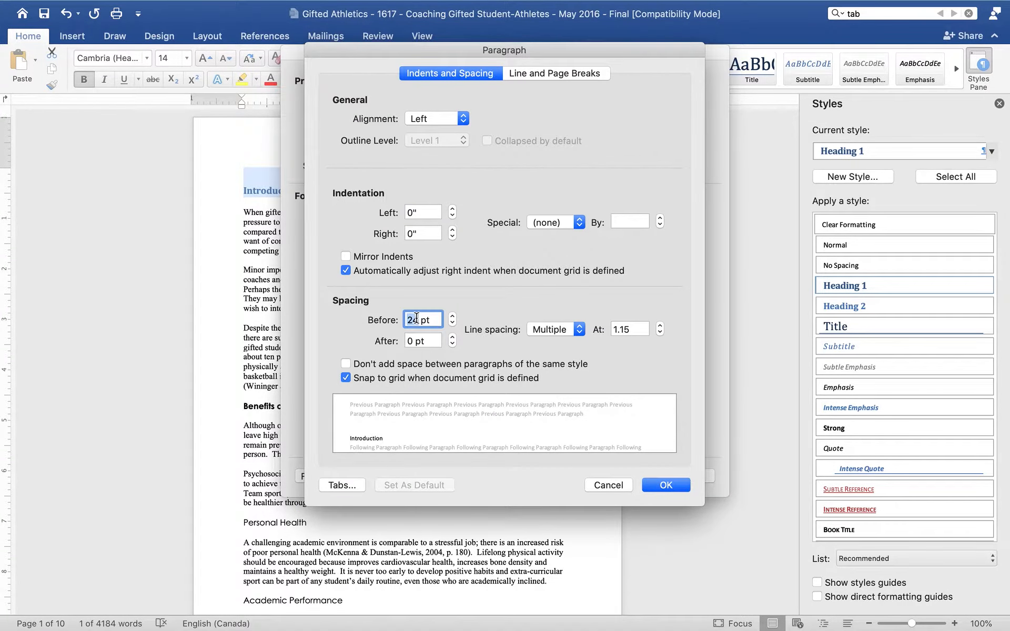
pyautogui.write('0')
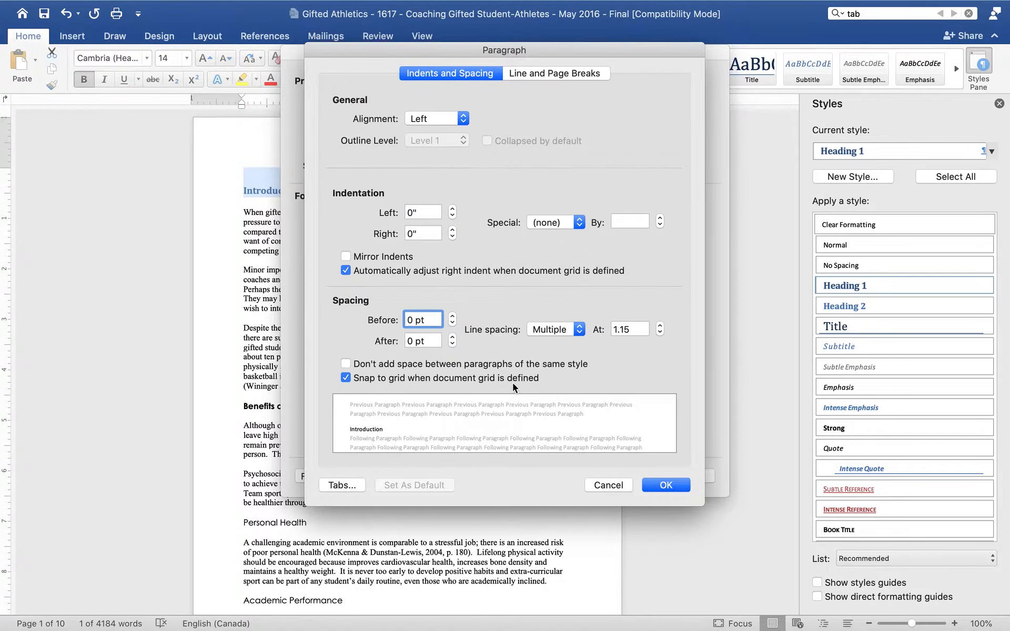
pyautogui.click(663, 488)
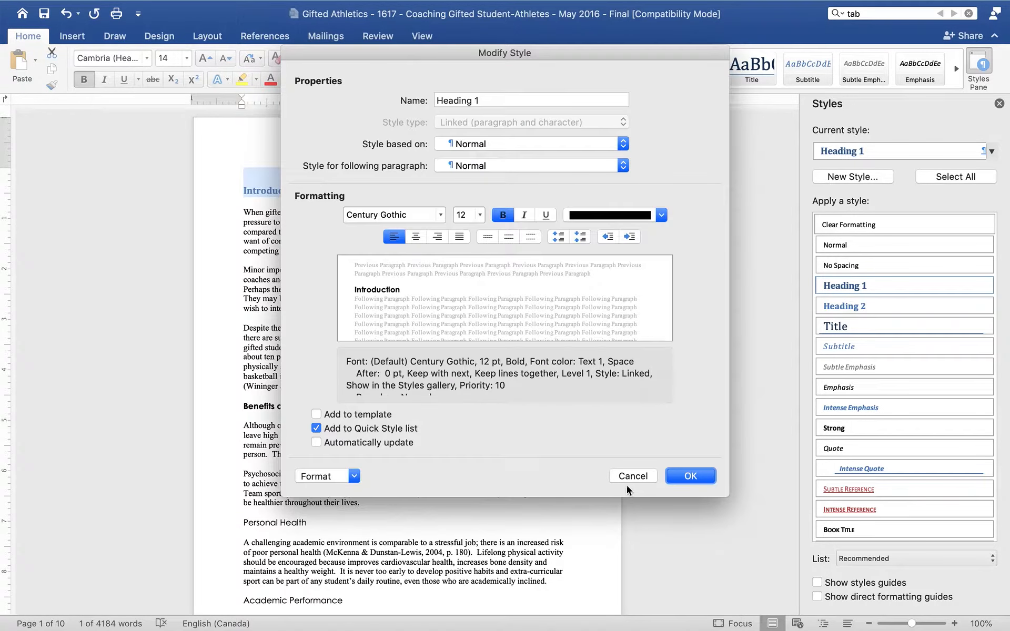
pyautogui.click(694, 478)
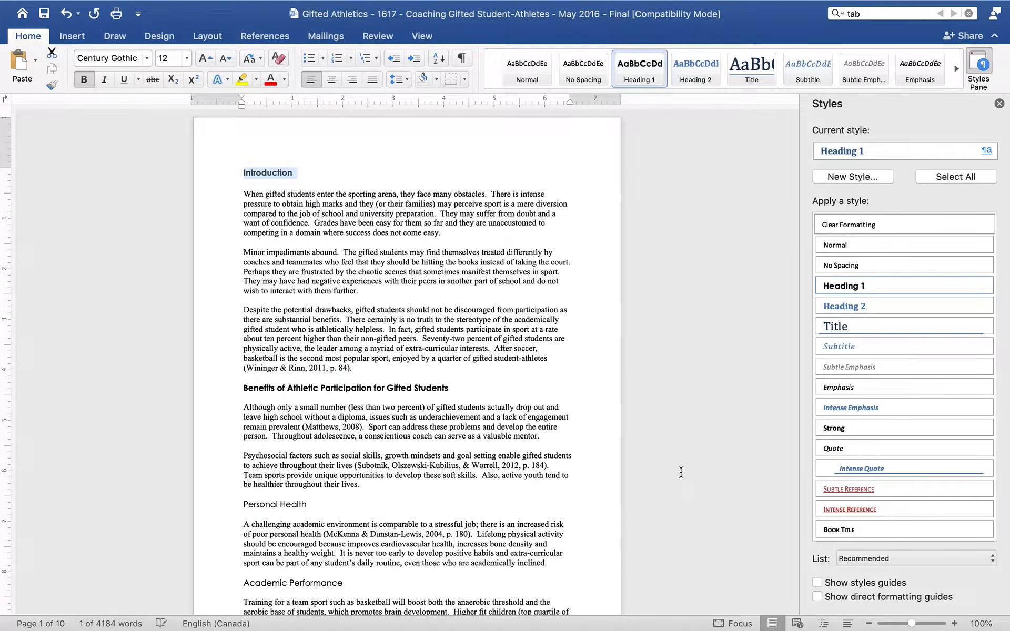
# Step: Apply Heading 1 to the Benefits of Athletic Participation heading and Heading 2 to the Personal Health heading
pyautogui.tripleClick(244, 388)
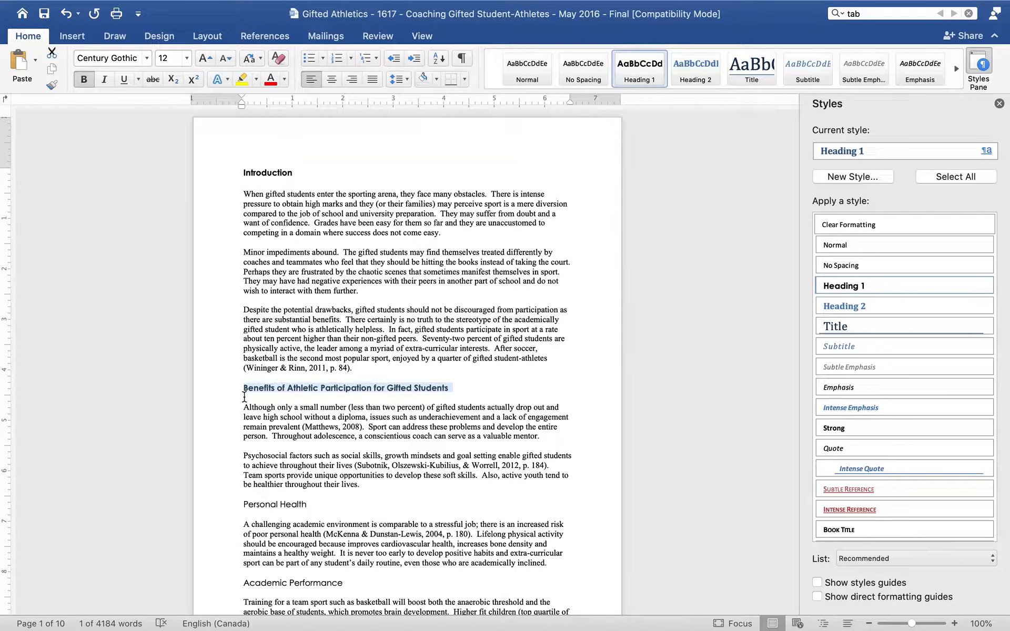
pyautogui.click(872, 286)
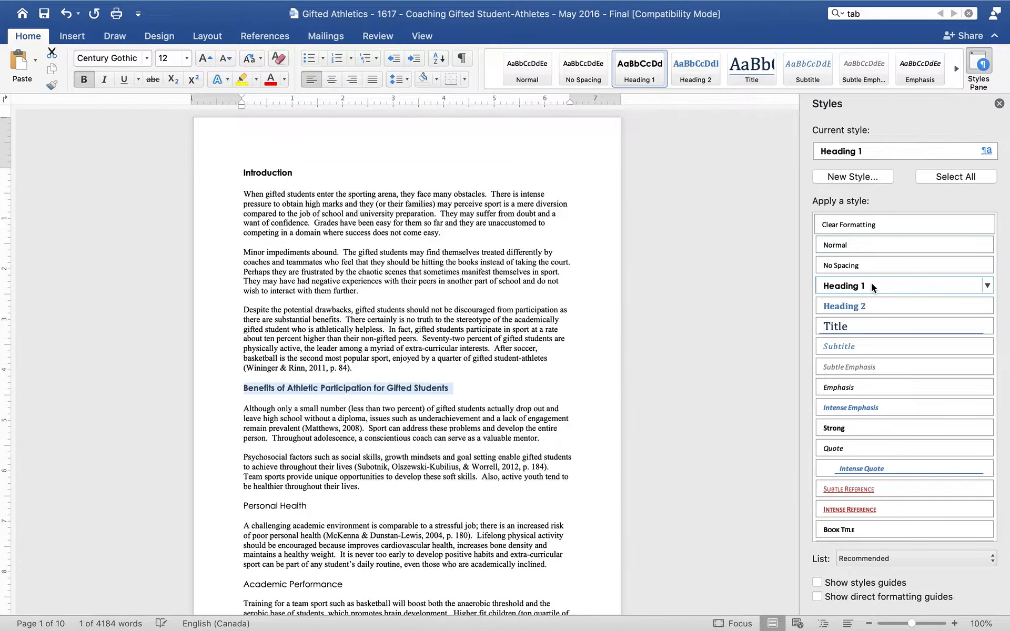
pyautogui.click(313, 505)
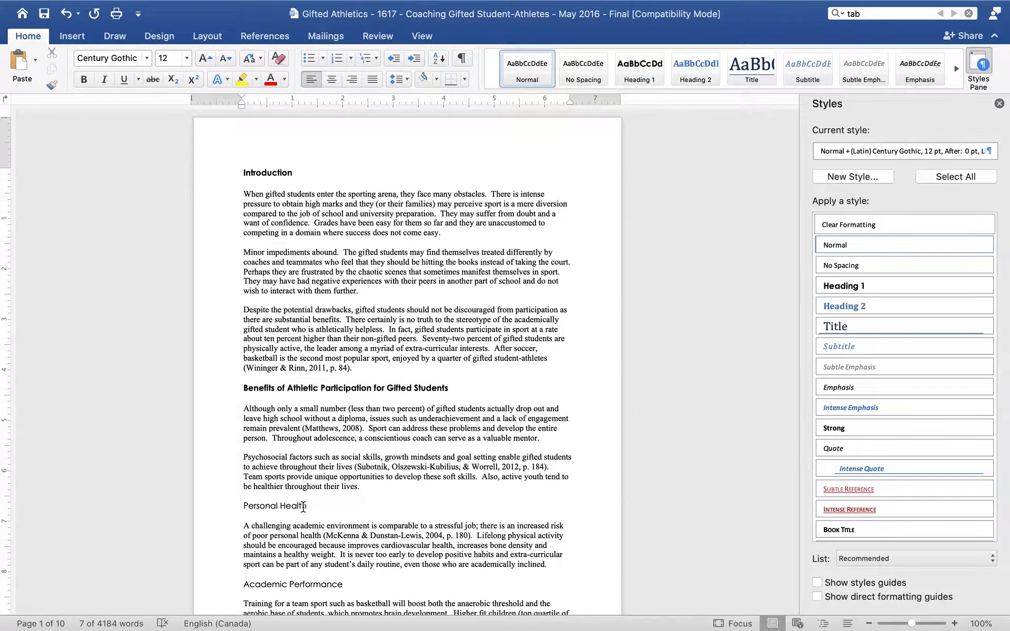
pyautogui.moveTo(304, 506); pyautogui.dragTo(239, 506)
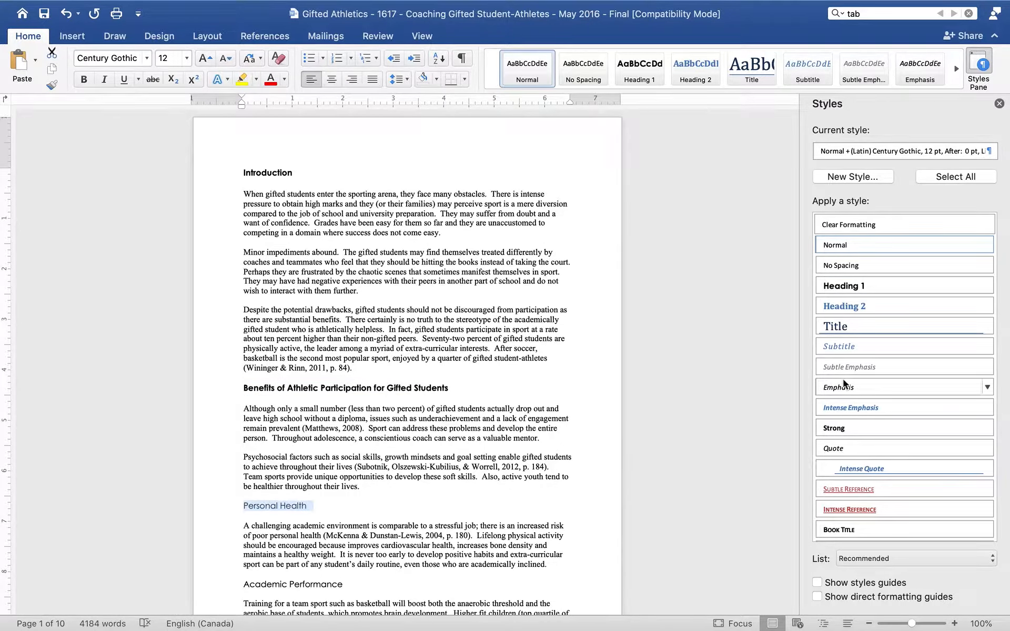
pyautogui.click(872, 308)
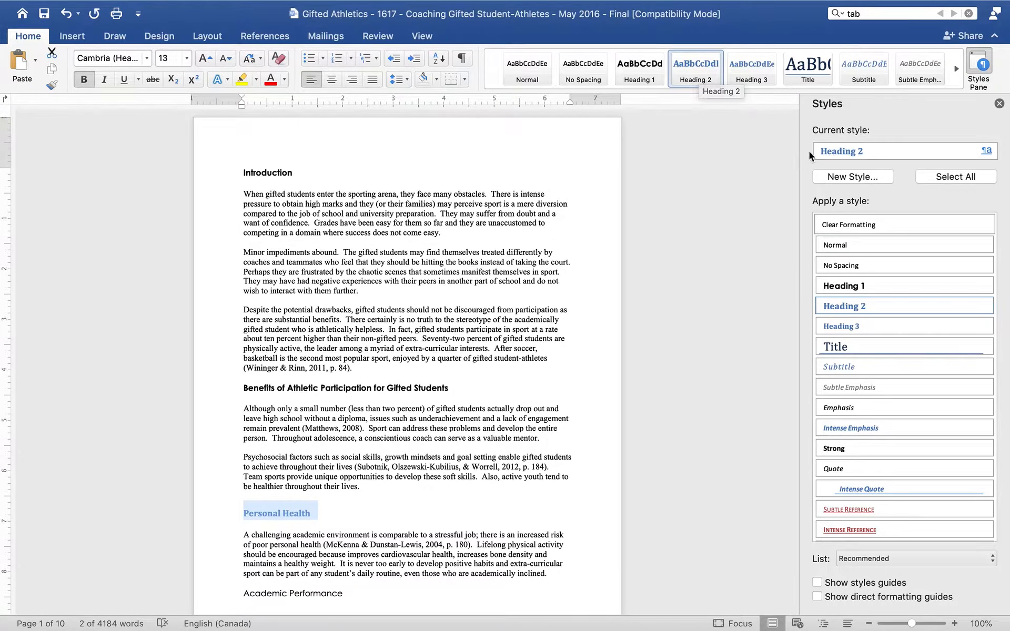
# Step: Modify the Heading 2 style to black, 12 pt, Century Gothic font
pyautogui.click(993, 153)
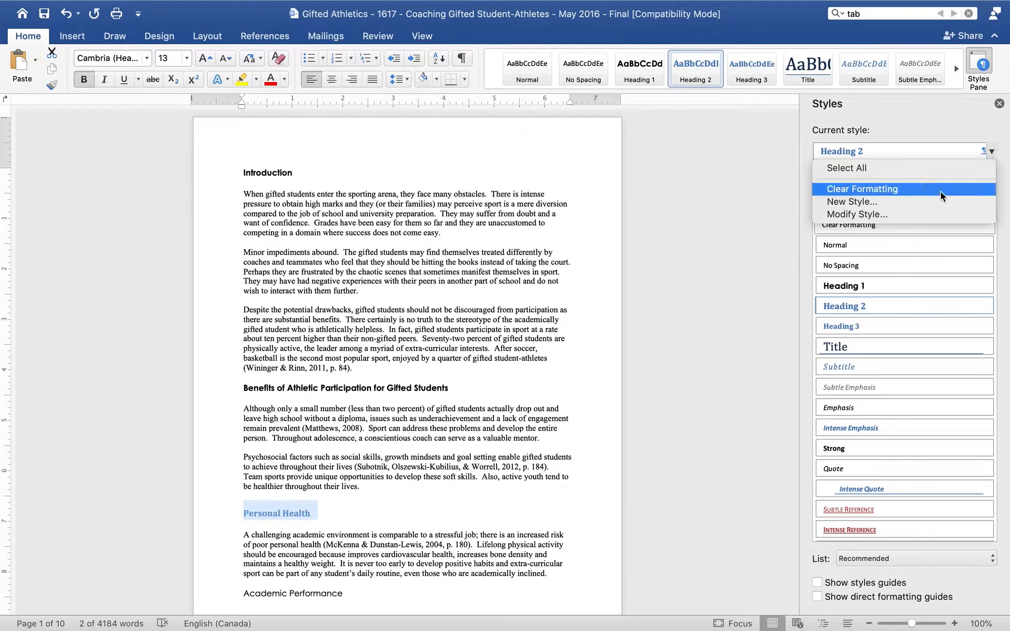
pyautogui.click(930, 214)
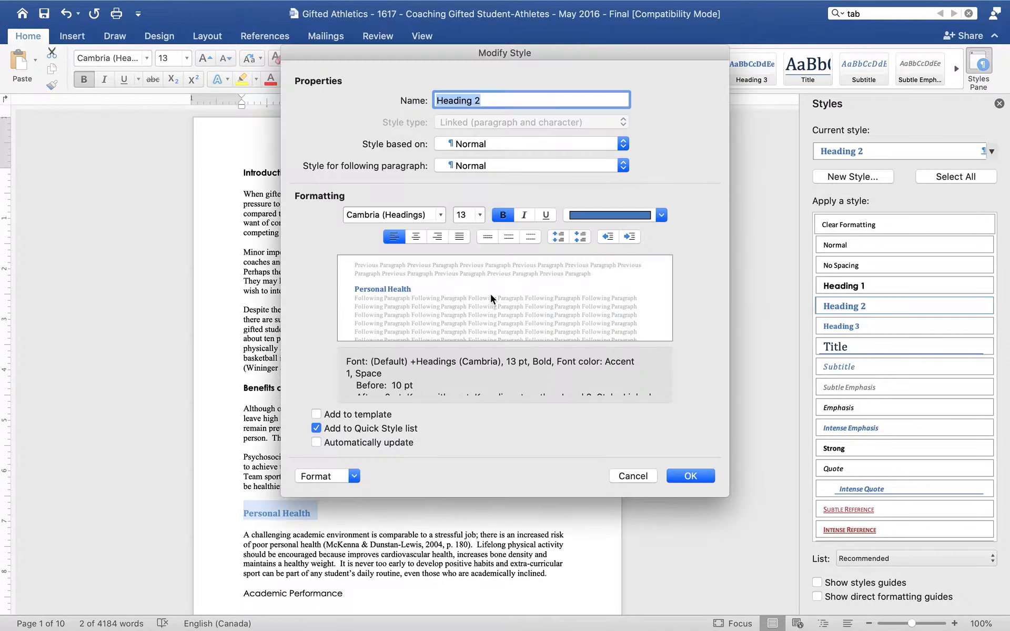
pyautogui.click(598, 218)
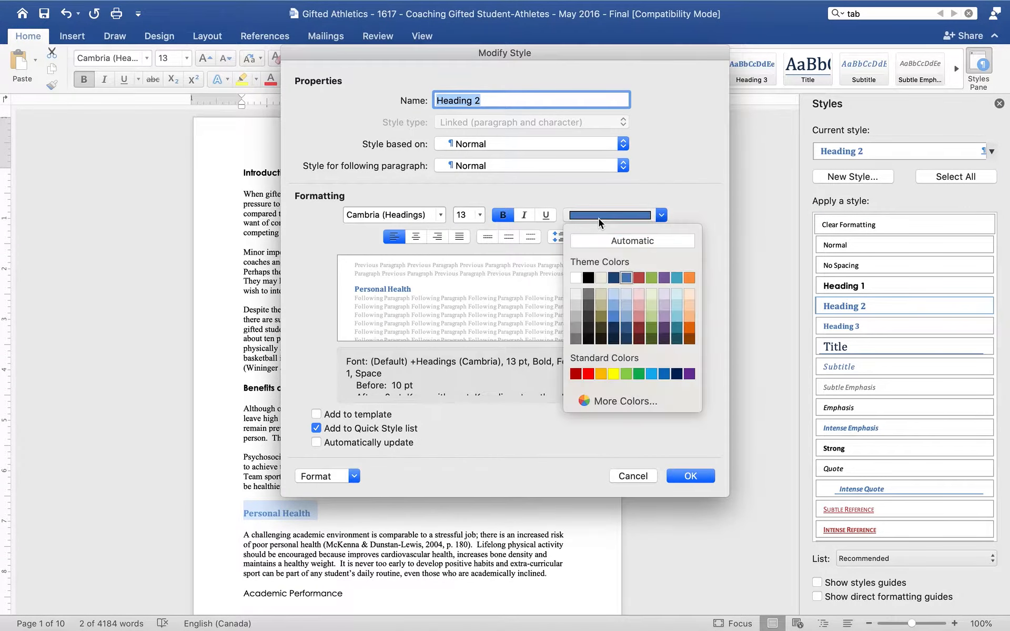
pyautogui.click(589, 277)
pyautogui.click(481, 216)
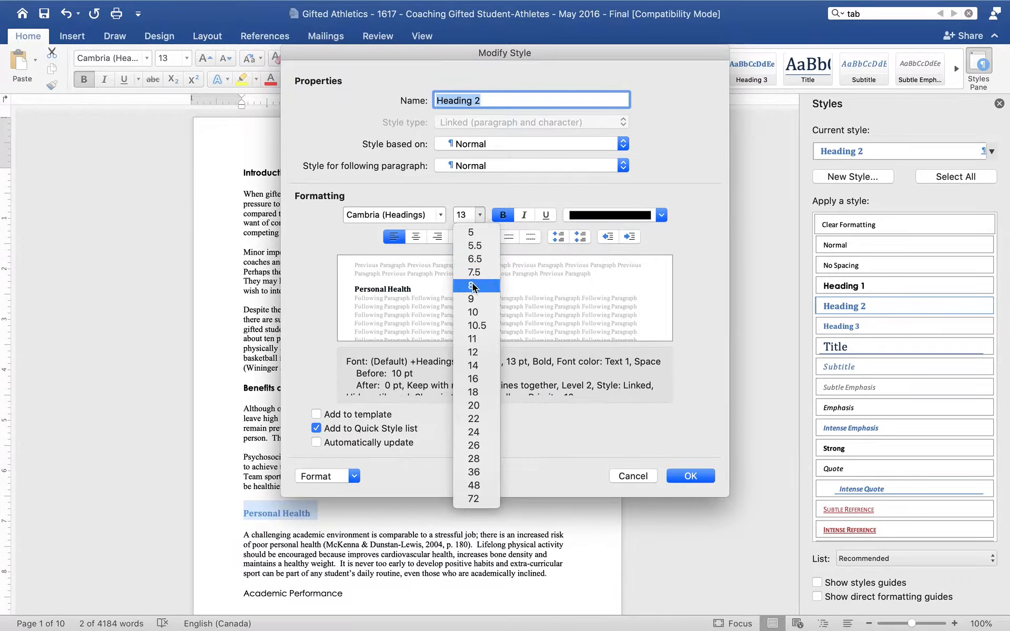
pyautogui.click(475, 353)
pyautogui.click(441, 215)
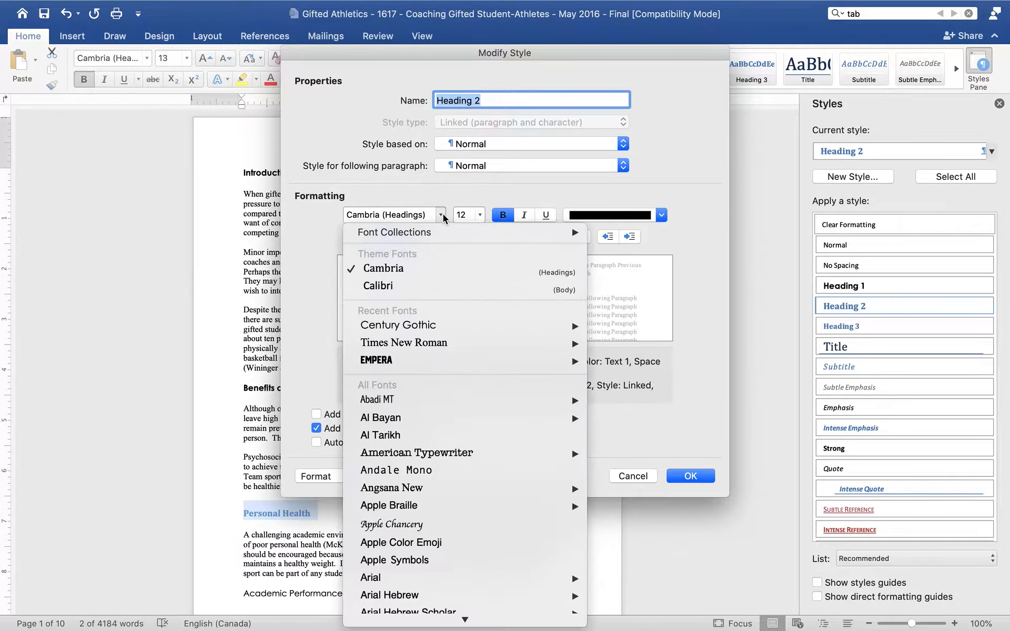
pyautogui.click(415, 325)
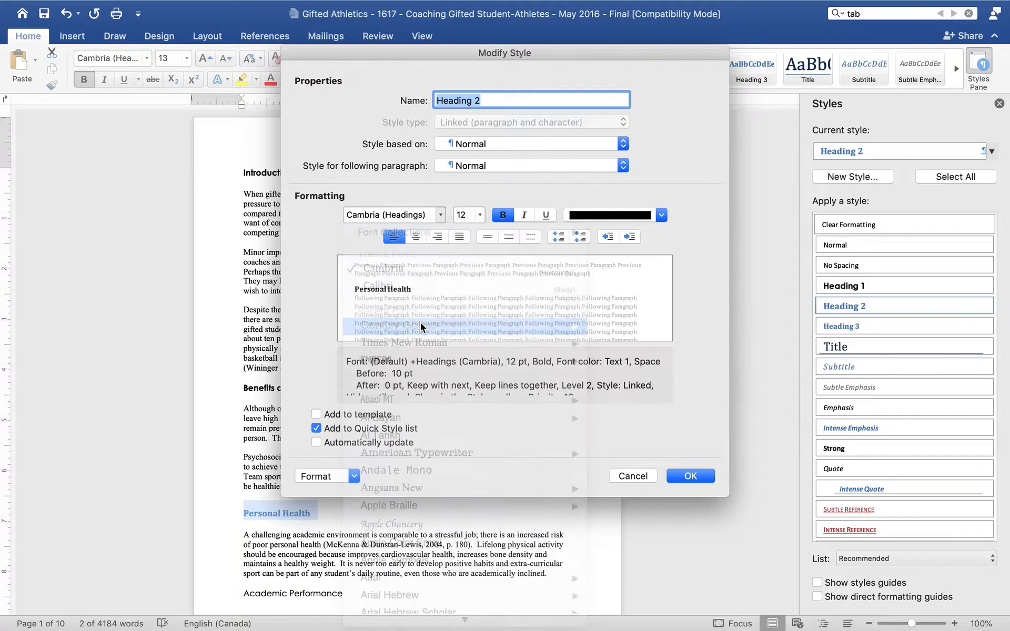
# Step: Set the Heading 2 style's spacing before to 0 pt and line spacing to Single, and save the style
pyautogui.click(321, 476)
pyautogui.click(326, 504)
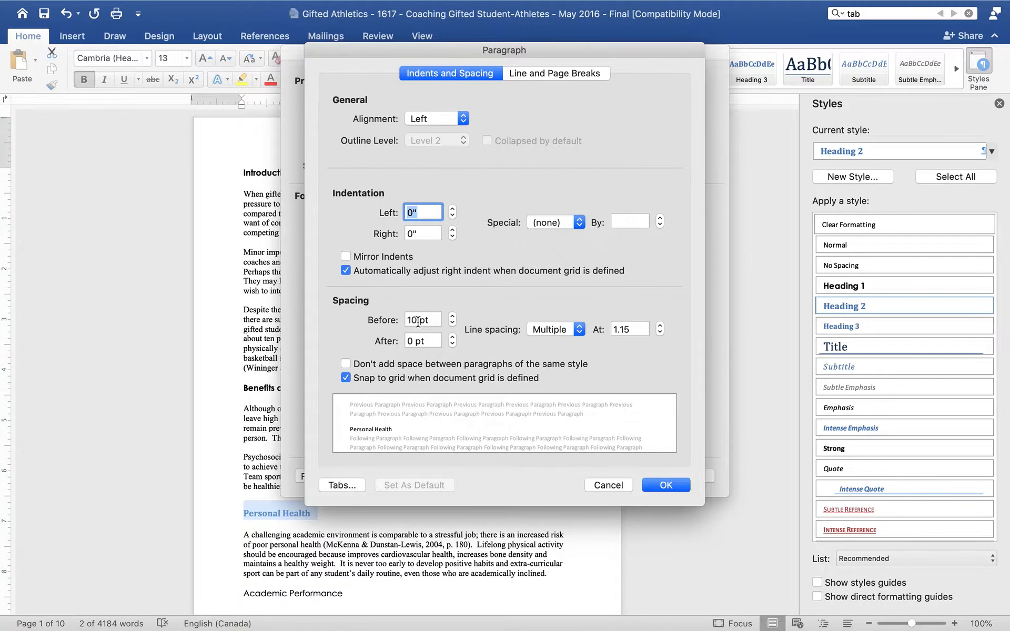
pyautogui.doubleClick(415, 320)
pyautogui.write('0')
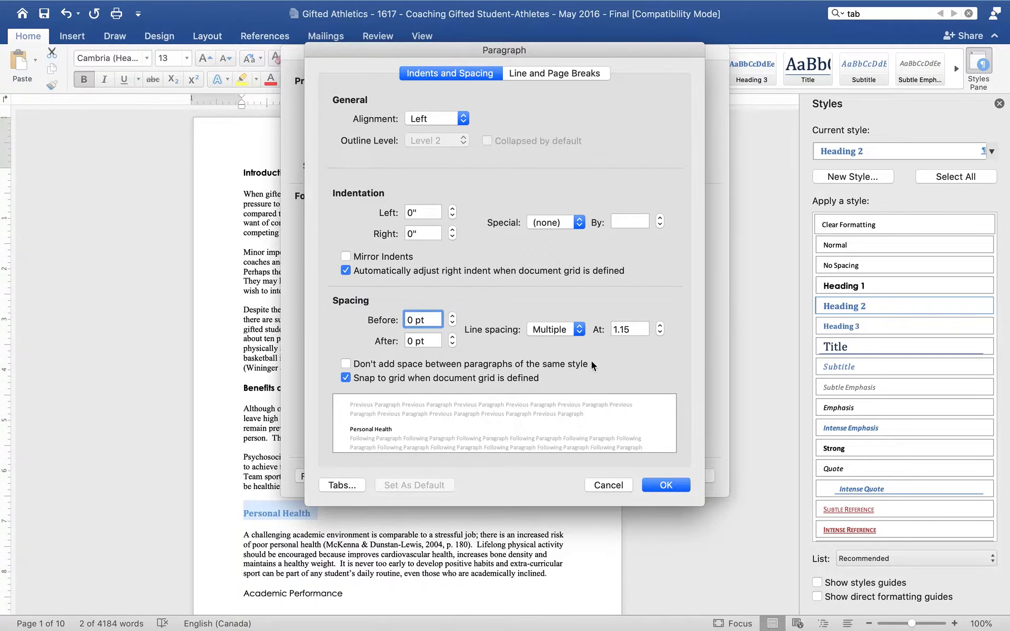
pyautogui.click(564, 331)
pyautogui.click(548, 266)
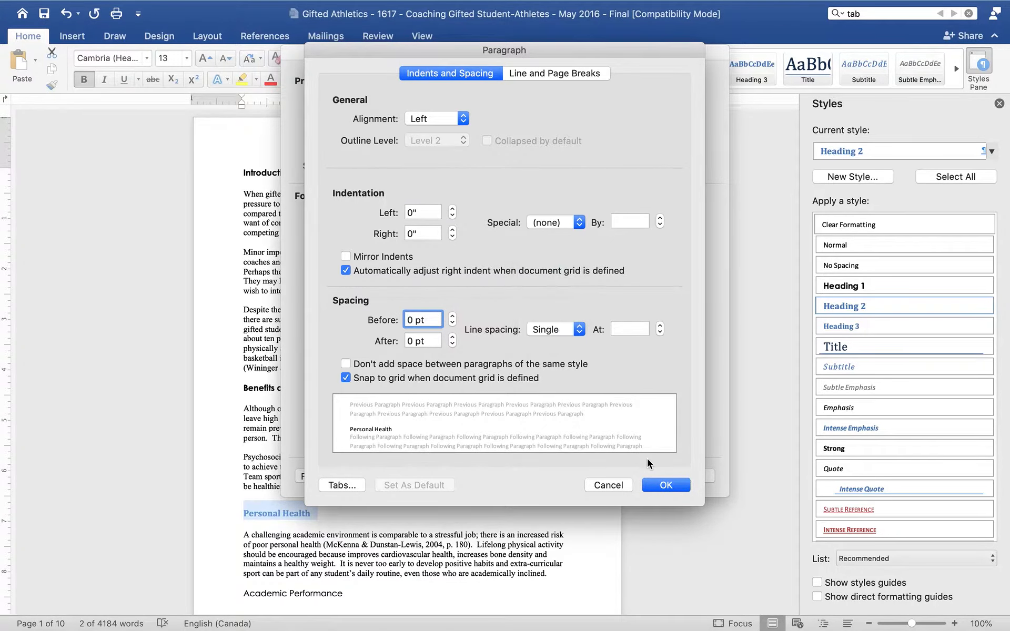
pyautogui.click(660, 486)
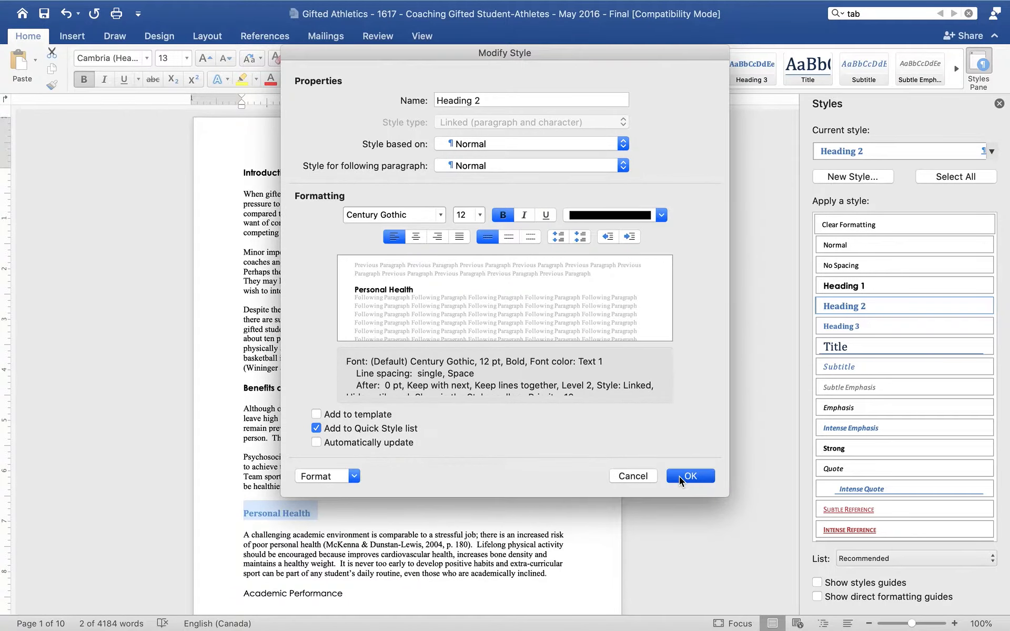
pyautogui.click(689, 476)
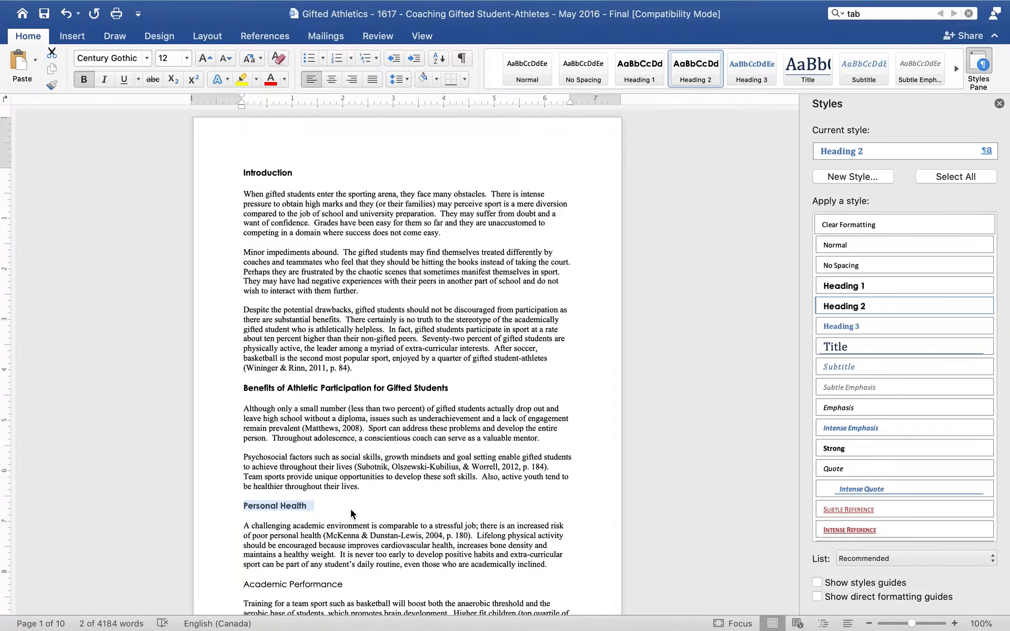
# Step: Remove bold from the Heading 2 style
pyautogui.click(988, 305)
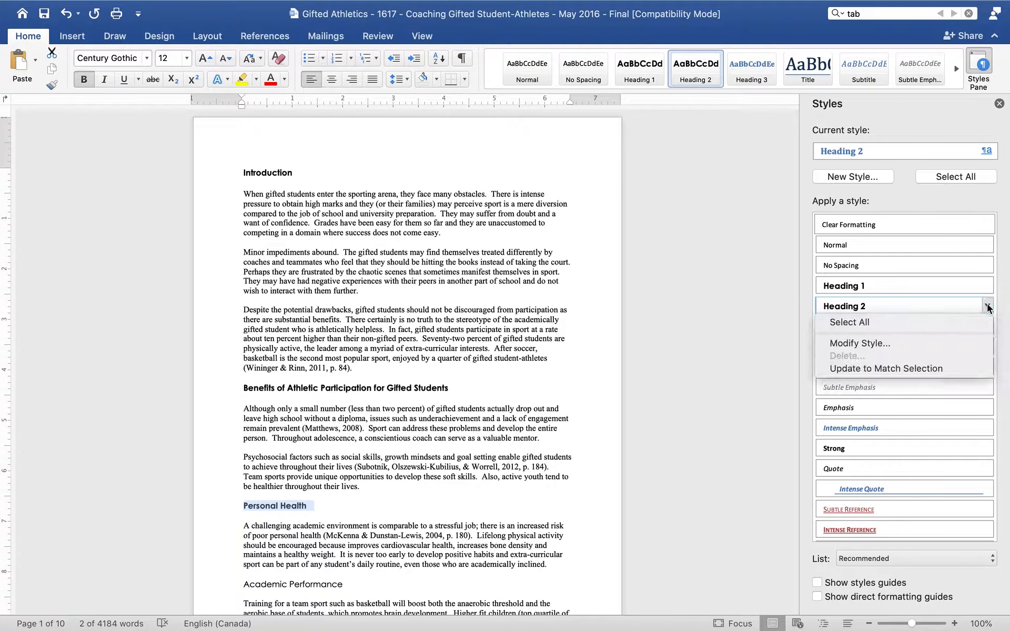
pyautogui.click(901, 343)
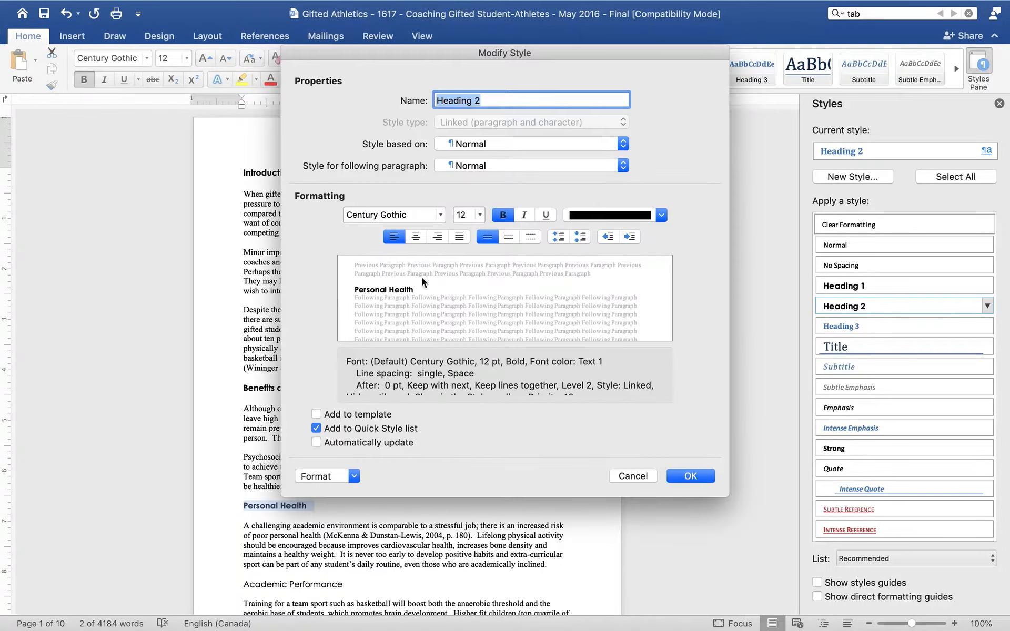
pyautogui.click(503, 215)
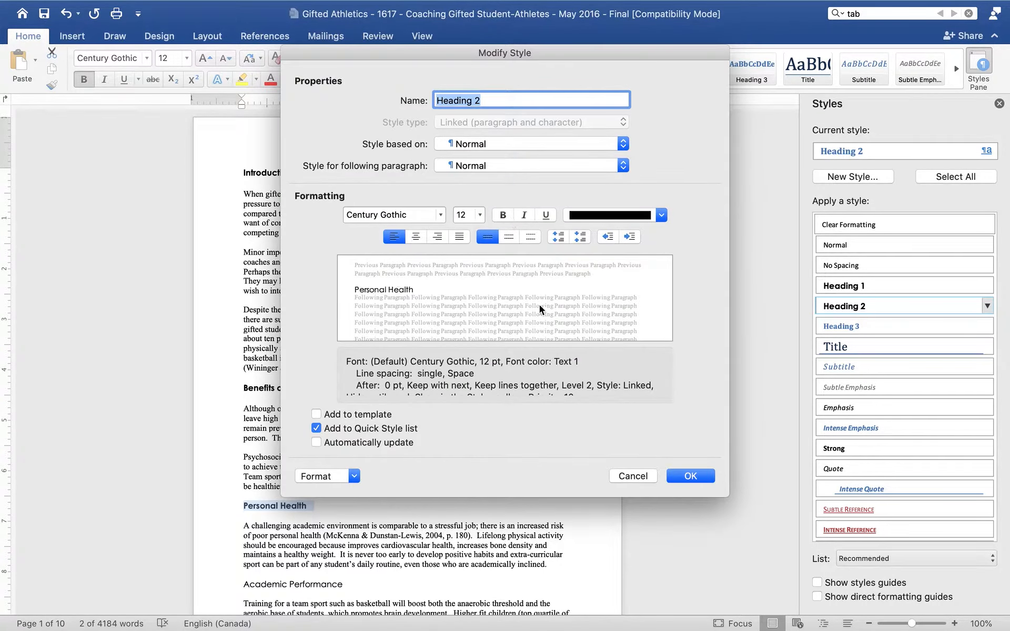
pyautogui.click(691, 478)
# Step: Apply Heading 2 to the Academic Performance heading
pyautogui.scroll(-5, 291, 449)
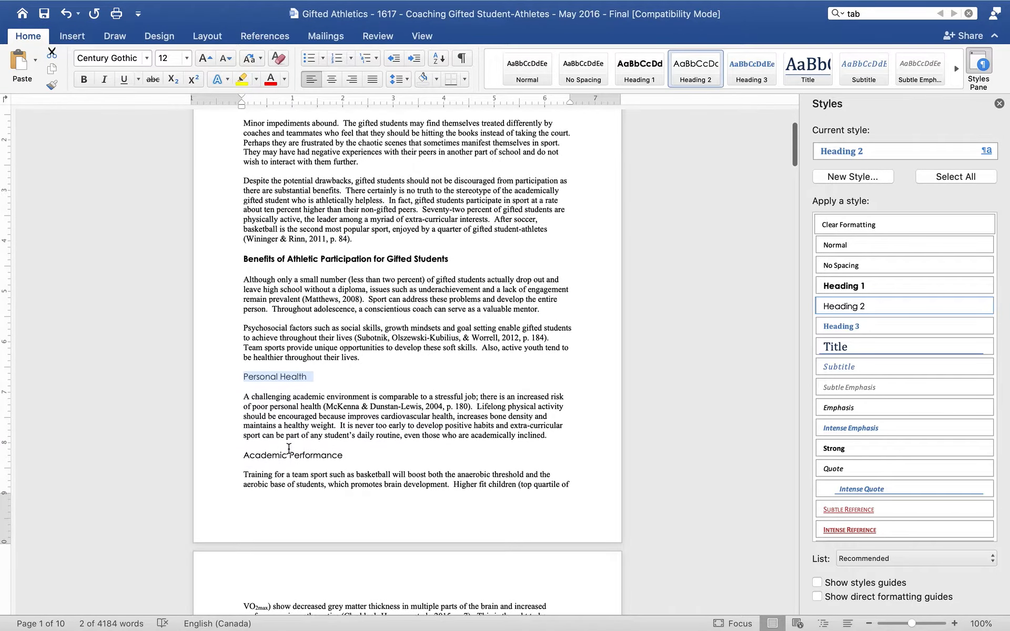
pyautogui.moveTo(245, 455); pyautogui.dragTo(246, 463)
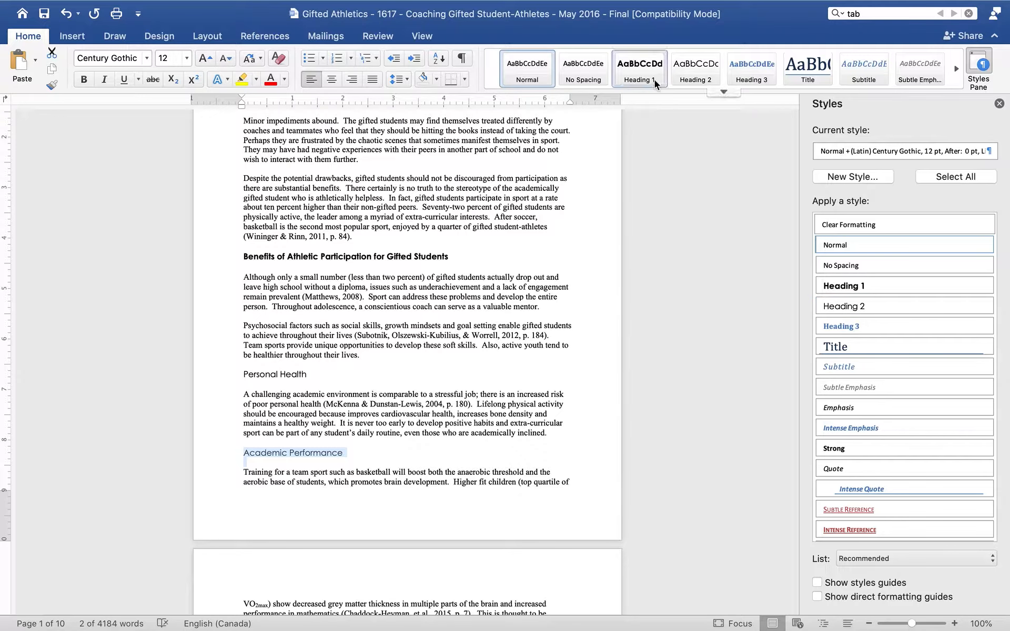
pyautogui.click(691, 79)
# Step: Apply Heading 2 to the Balance and Enjoyment heading
pyautogui.scroll(-6, 280, 400)
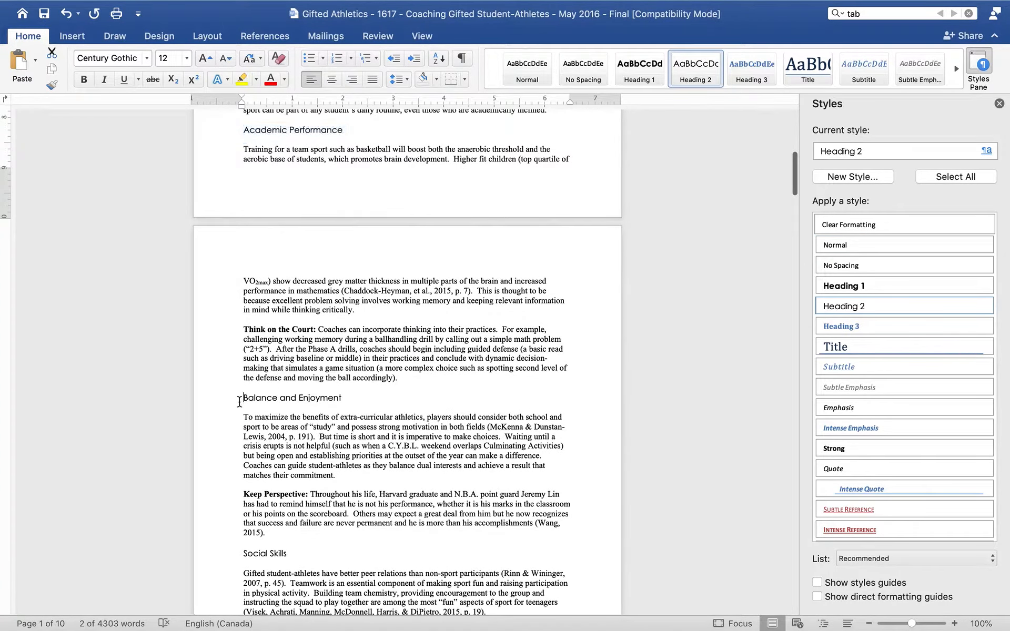
pyautogui.tripleClick(239, 398)
pyautogui.click(682, 78)
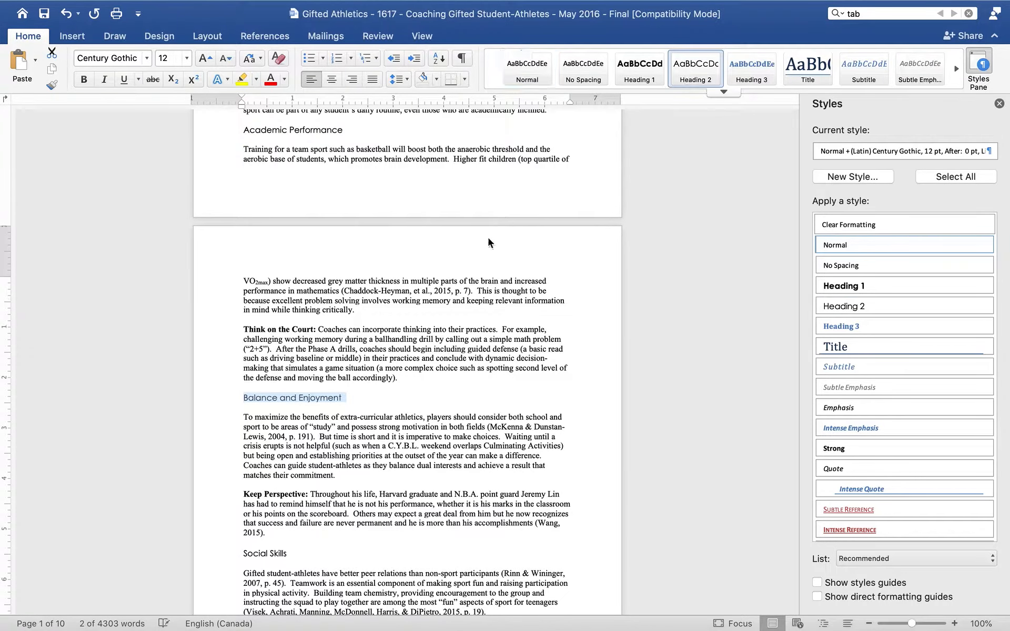
# Step: Apply Heading 2 to the Social Skills and "Grit" and Goal Orientation headings
pyautogui.scroll(-3, 252, 430)
pyautogui.tripleClick(244, 431)
pyautogui.click(703, 83)
pyautogui.scroll(-4, 255, 356)
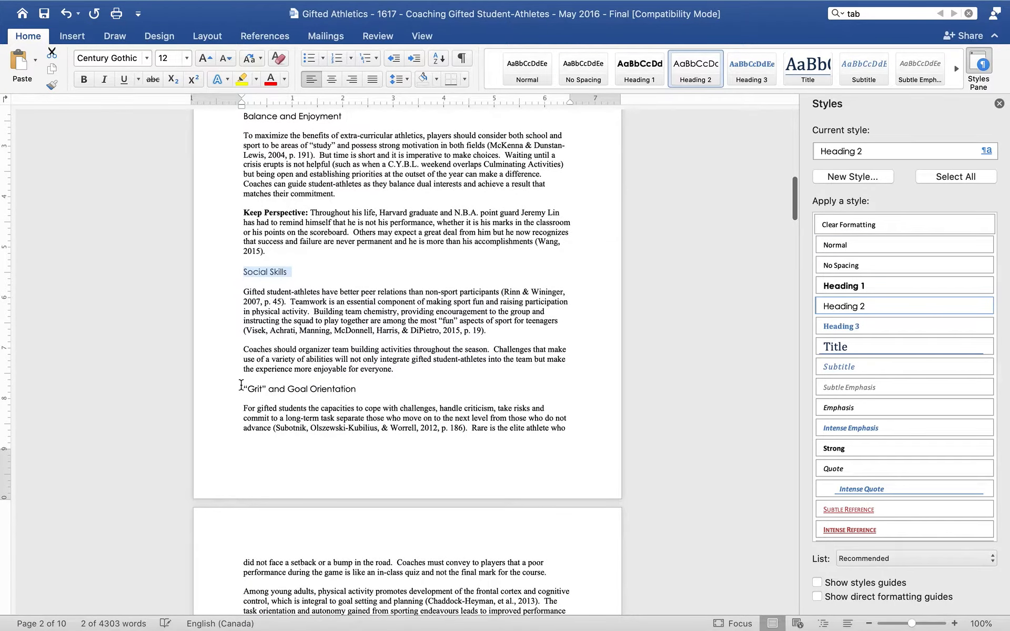
pyautogui.tripleClick(241, 387)
pyautogui.click(679, 76)
# Step: Apply Heading 2 to the Self-Confidence heading and Heading 1 to Strategies for Coaching Gifted Students
pyautogui.scroll(-8, 314, 265)
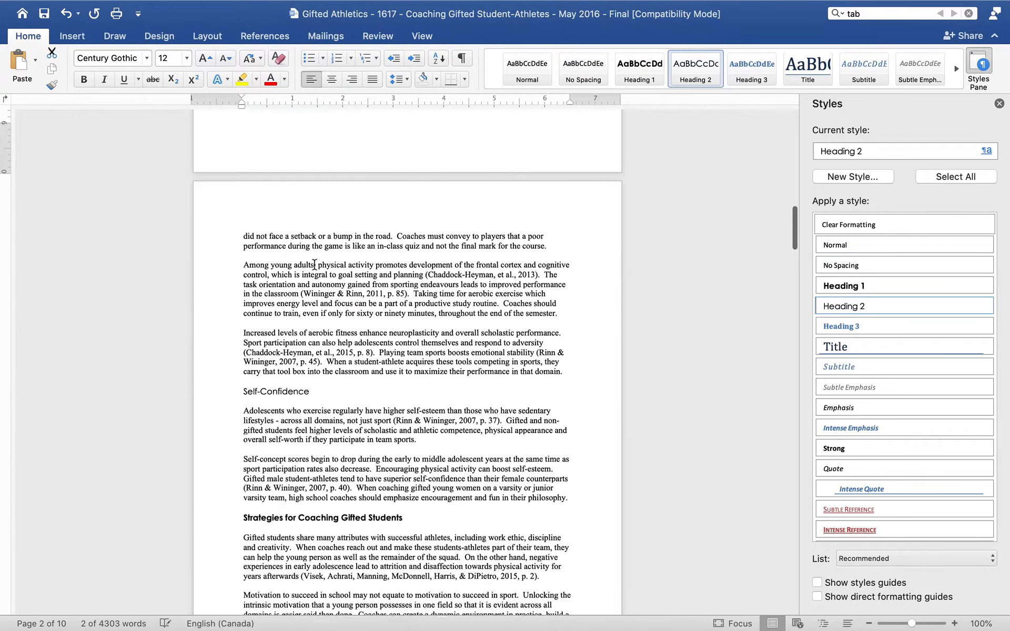
pyautogui.tripleClick(242, 363)
pyautogui.click(693, 71)
pyautogui.scroll(-4, 337, 333)
pyautogui.tripleClick(242, 326)
pyautogui.click(634, 77)
# Step: Apply Heading 2 to the Decision-Making and Internal Attribution headings
pyautogui.scroll(2, 287, 313)
pyautogui.scroll(-4, 287, 313)
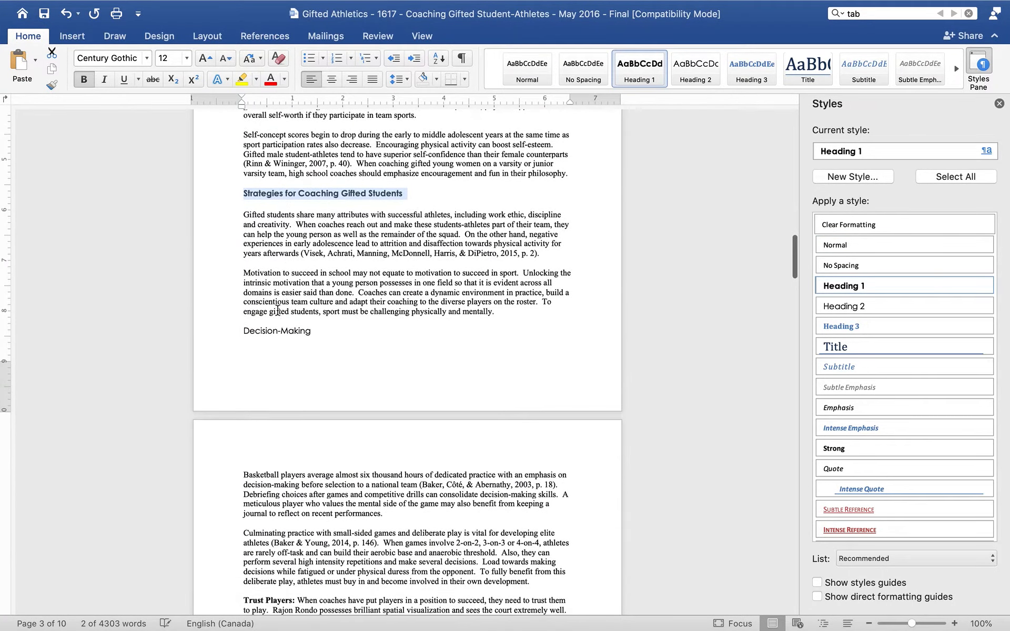
pyautogui.tripleClick(239, 331)
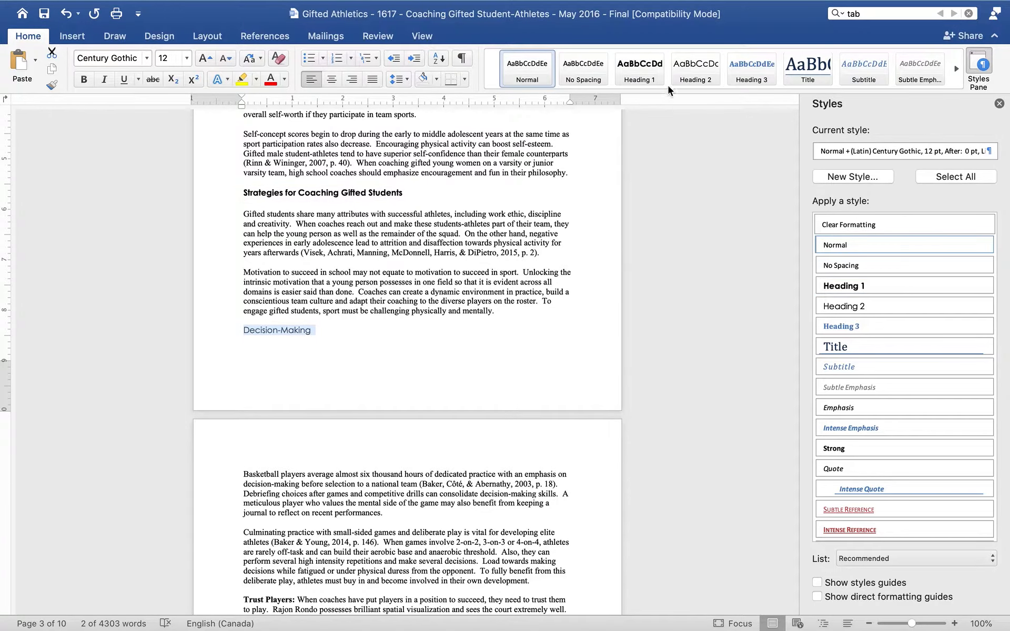
pyautogui.click(686, 78)
pyautogui.scroll(5, 350, 292)
pyautogui.scroll(-11, 351, 293)
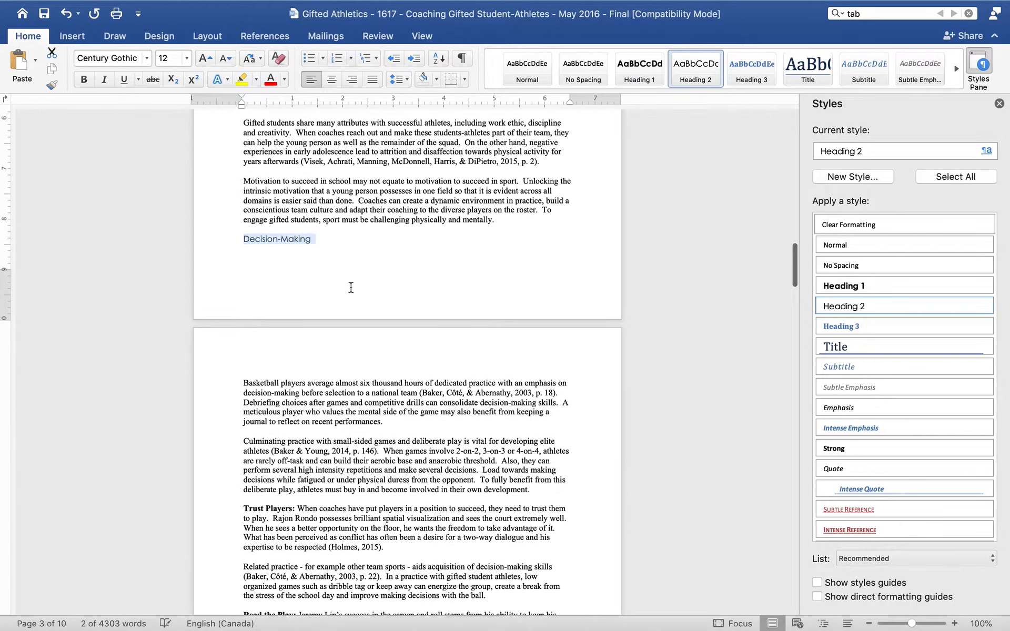
pyautogui.scroll(-7, 350, 287)
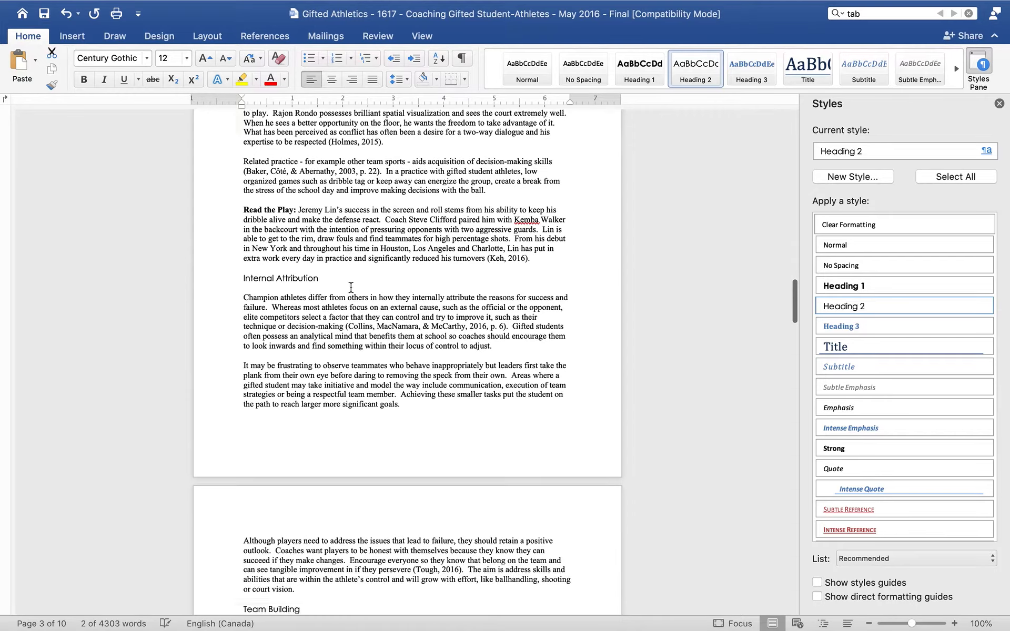
pyautogui.tripleClick(238, 207)
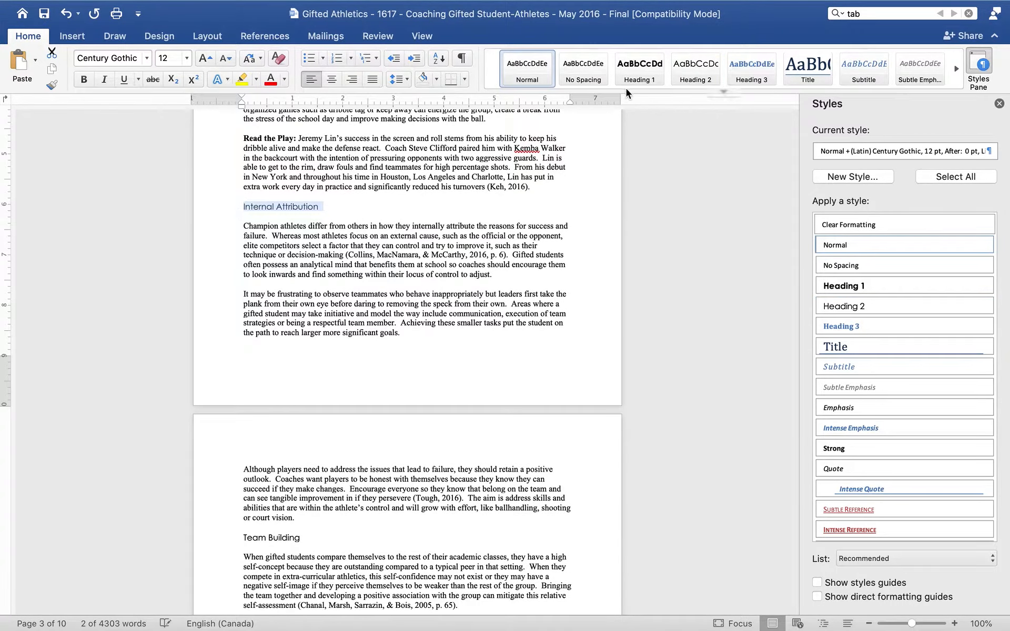
pyautogui.scroll(-6, 295, 328)
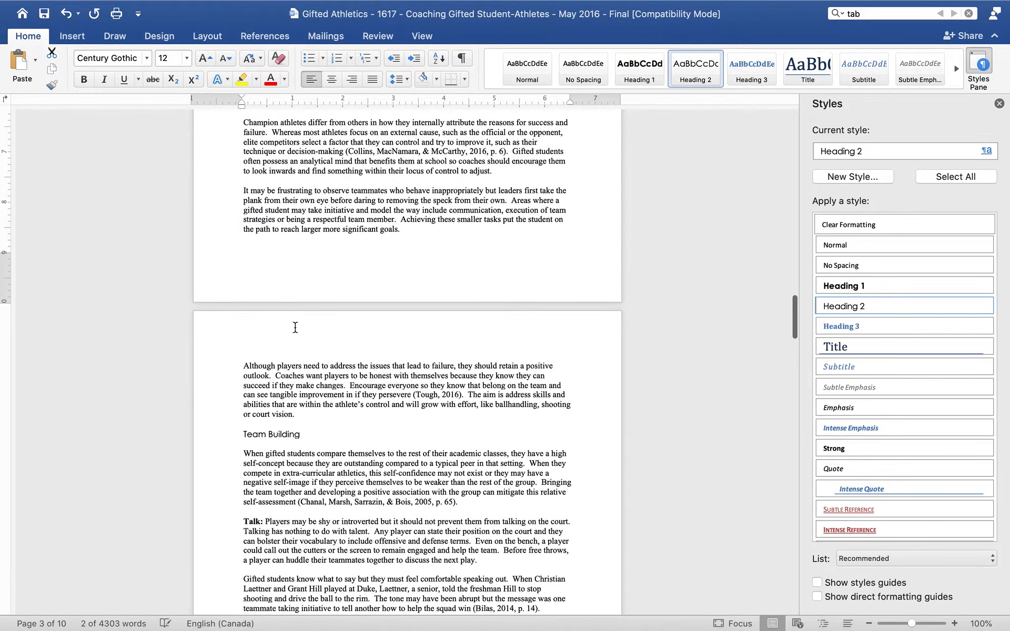
# Step: Apply Heading 1 to the Conclusion and List of Resources headings
pyautogui.scroll(-9, 295, 327)
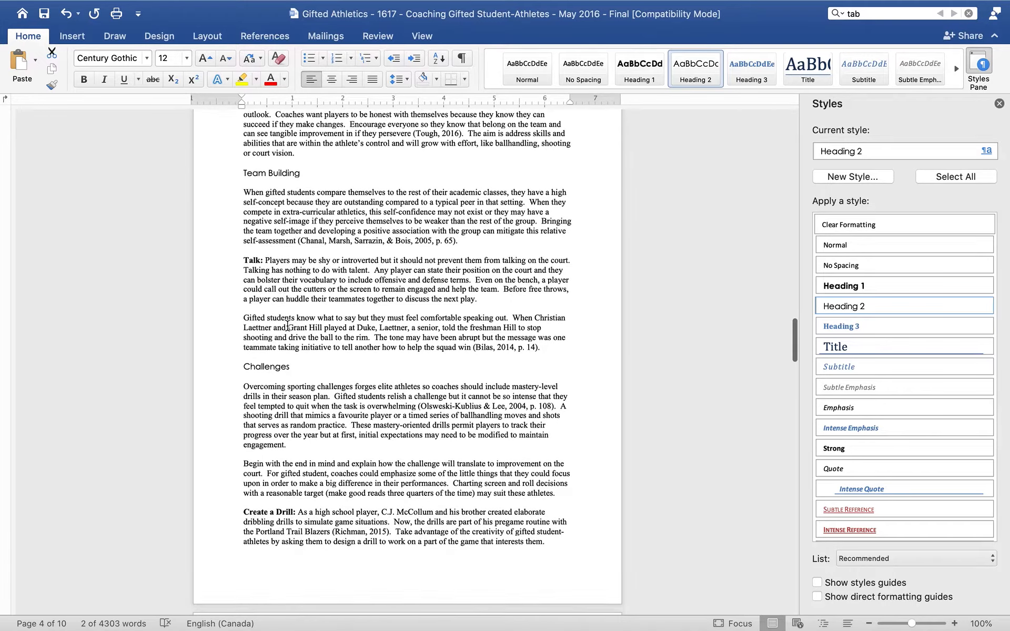
pyautogui.scroll(-20, 288, 325)
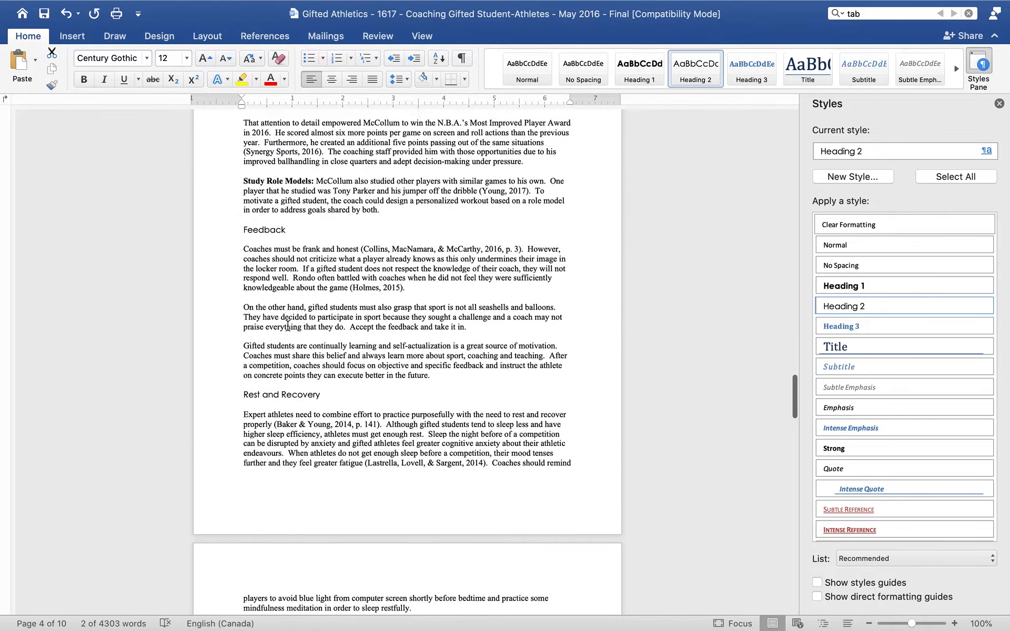
pyautogui.scroll(-17, 288, 326)
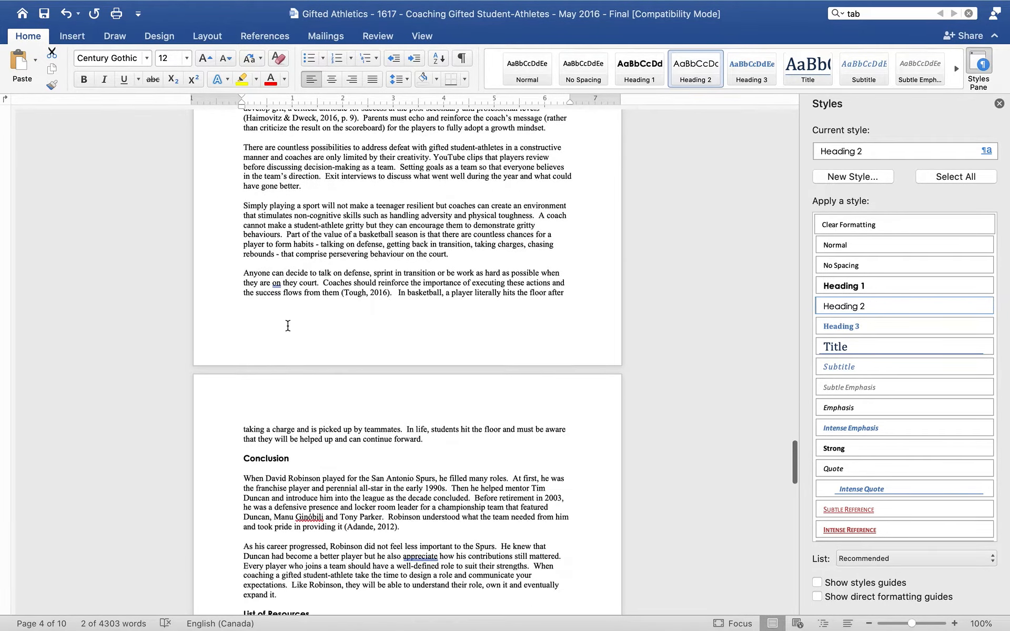
pyautogui.doubleClick(240, 279)
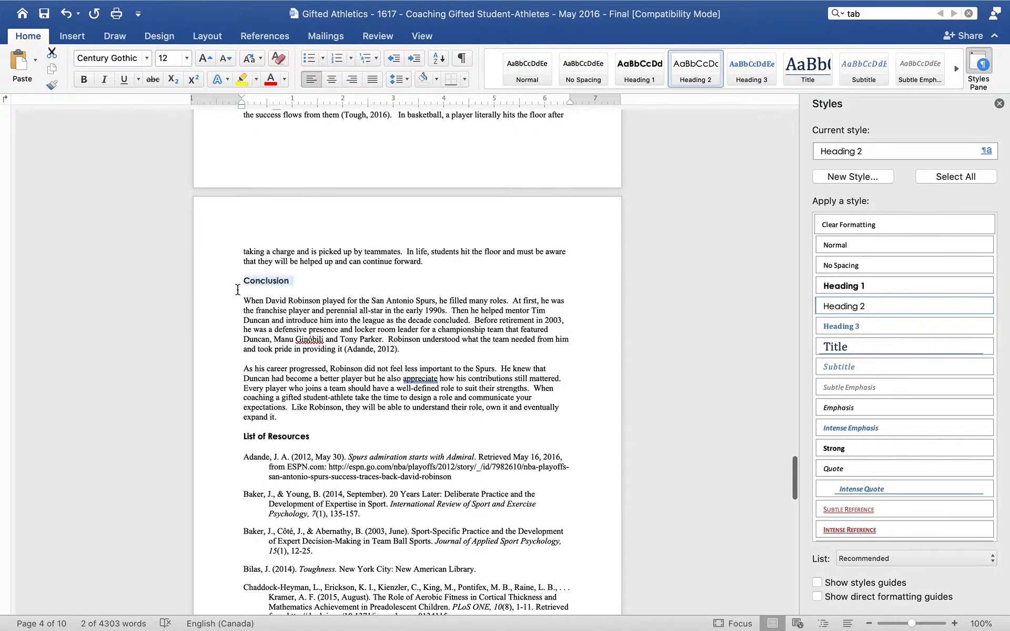
pyautogui.click(636, 81)
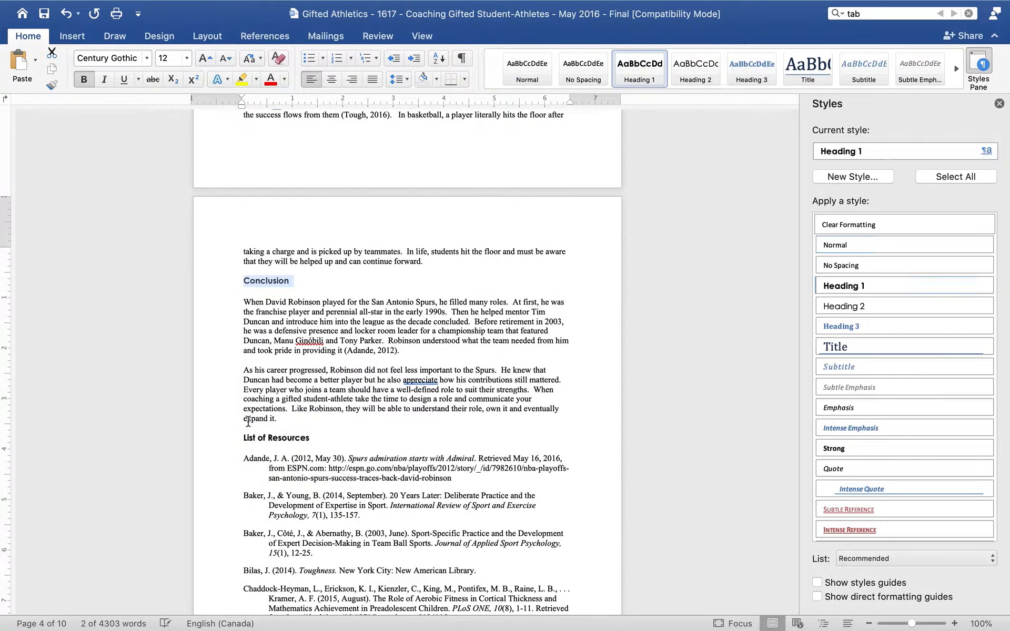
pyautogui.tripleClick(242, 438)
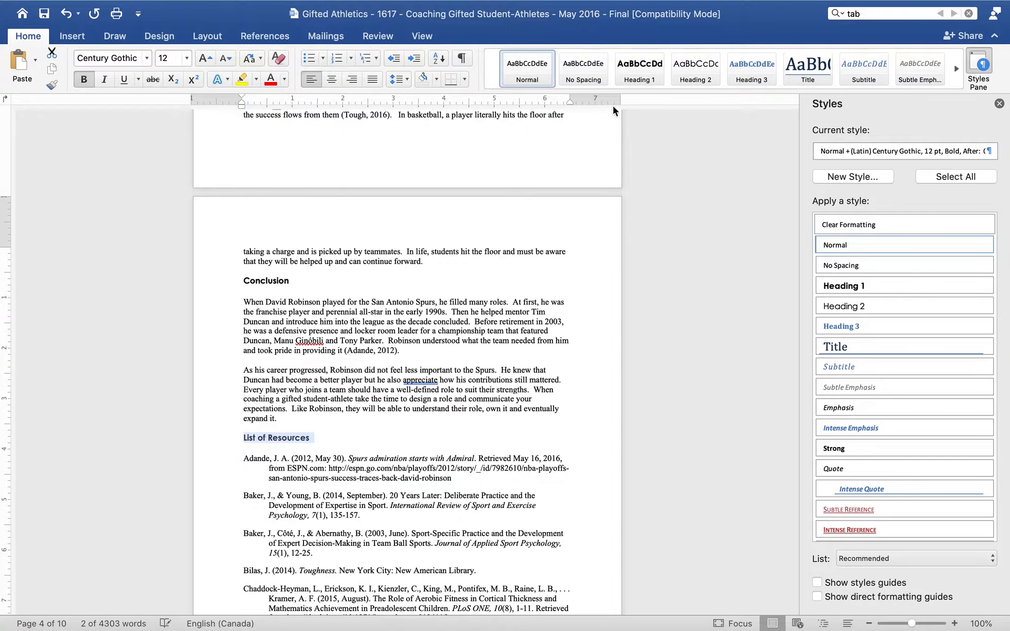
pyautogui.click(639, 69)
# Step: Insert a Classic automatic table of contents at the start of the document, above Introduction
pyautogui.scroll(15, 287, 206)
pyautogui.scroll(20, 287, 206)
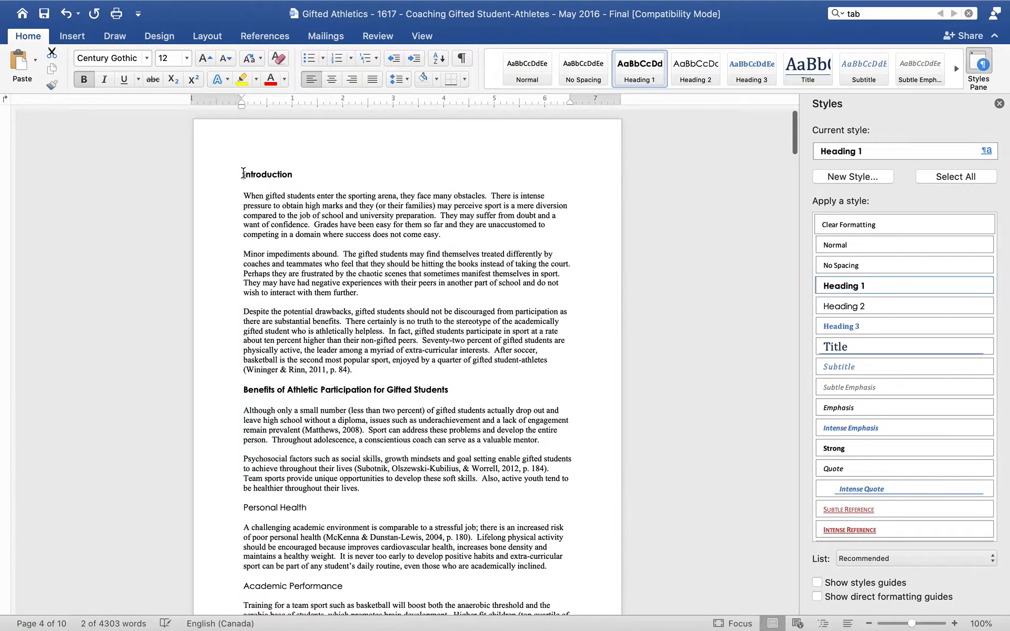
pyautogui.click(243, 173)
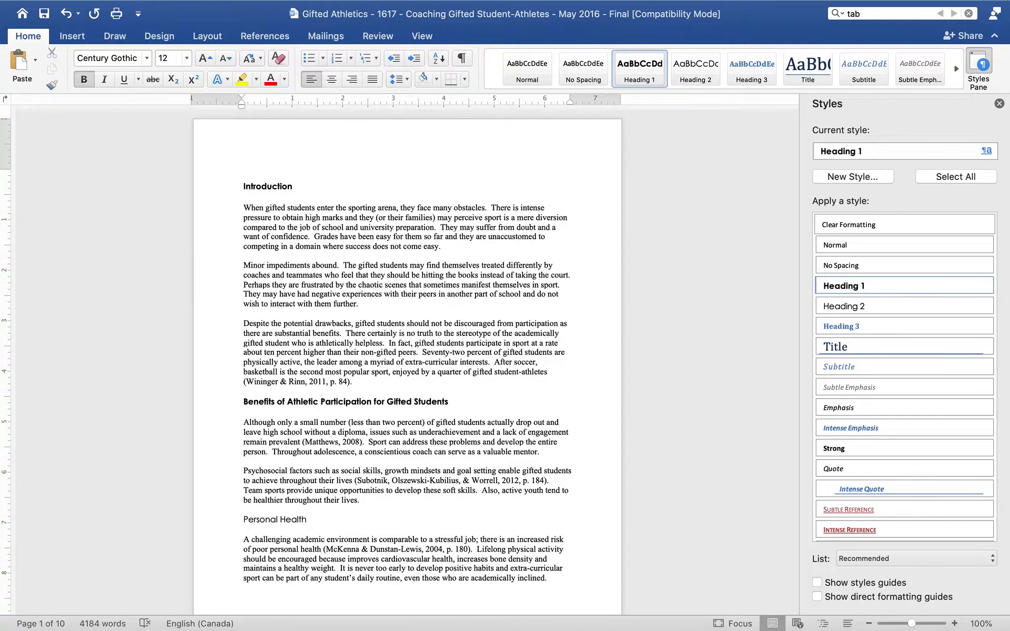
pyautogui.click(201, 36)
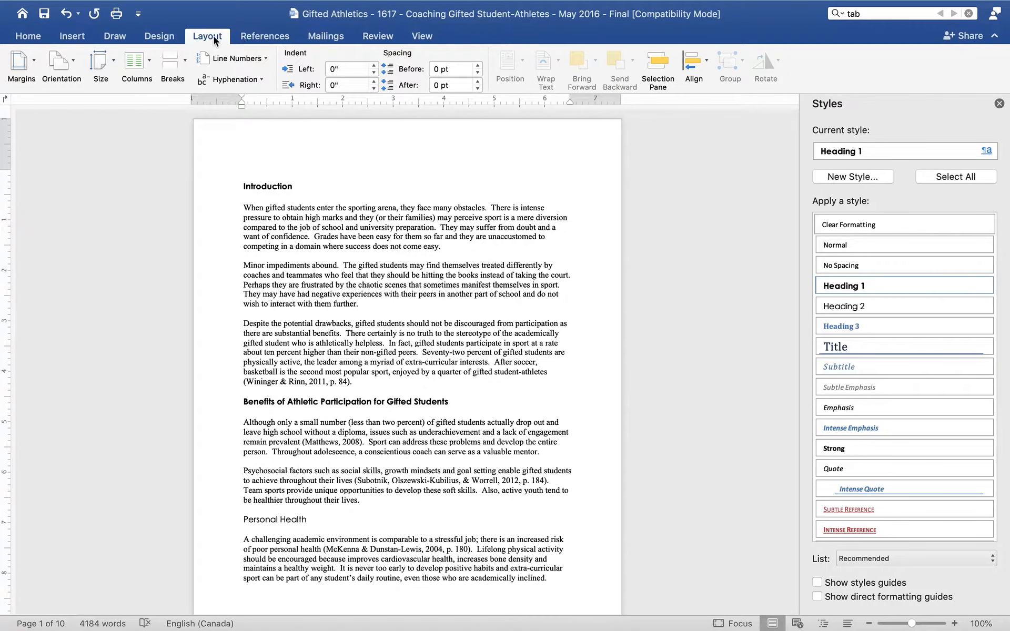
pyautogui.click(251, 36)
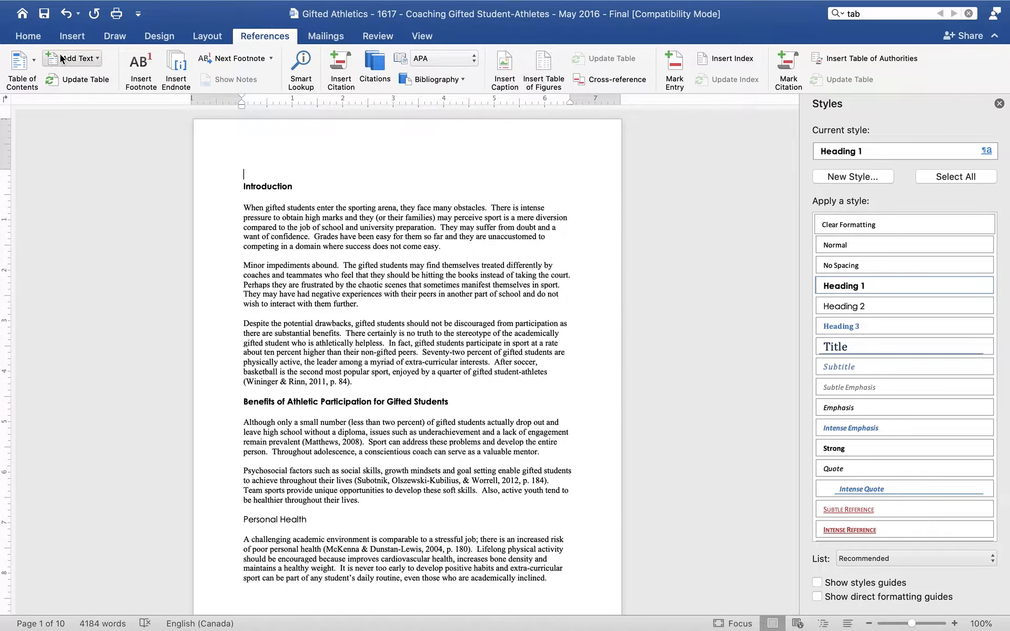
pyautogui.click(30, 64)
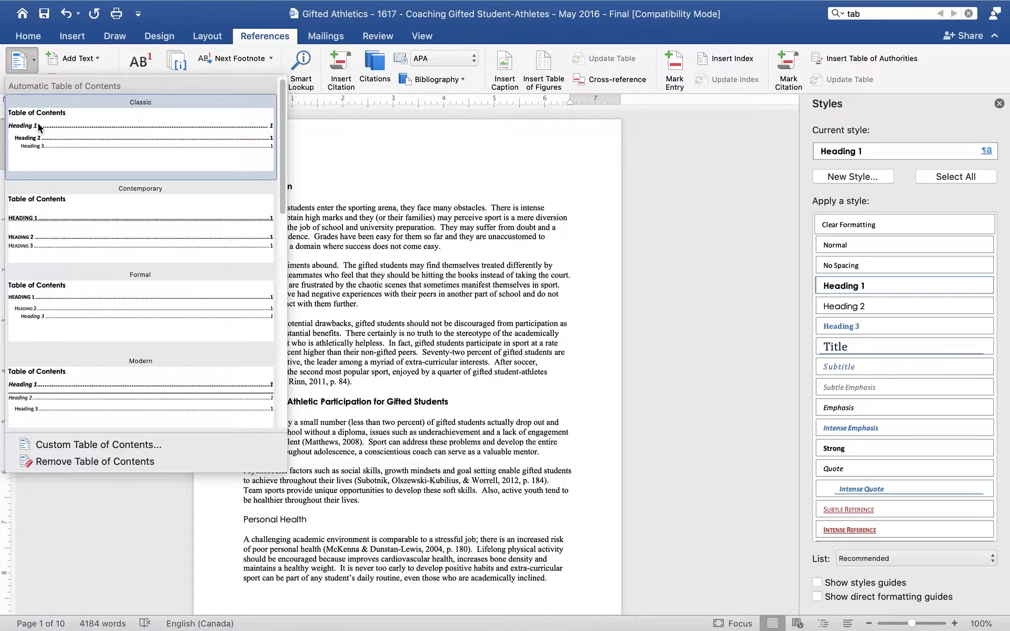
pyautogui.click(38, 123)
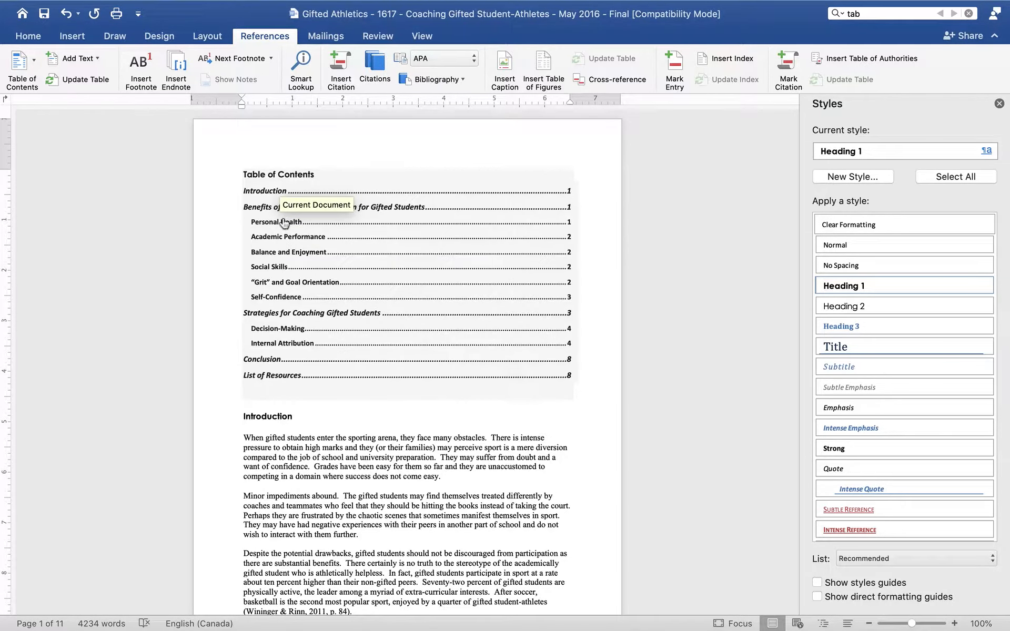
# Step: Insert blank lines after the Introduction's first paragraph to push the remaining text onto the next page
pyautogui.scroll(-5, 309, 387)
pyautogui.scroll(5, 308, 387)
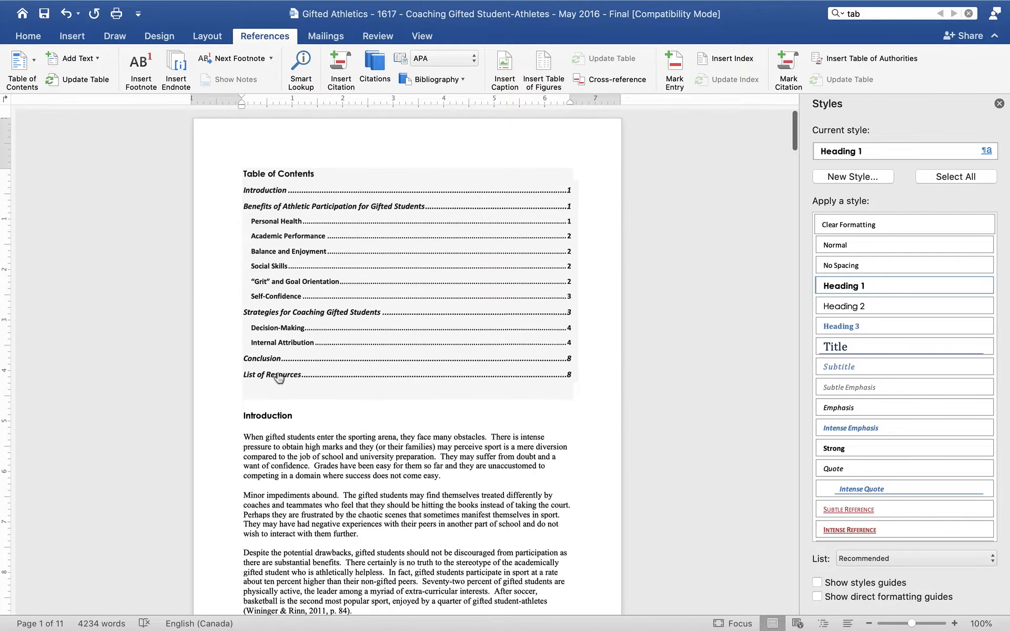
pyautogui.scroll(-7, 278, 377)
pyautogui.click(240, 264)
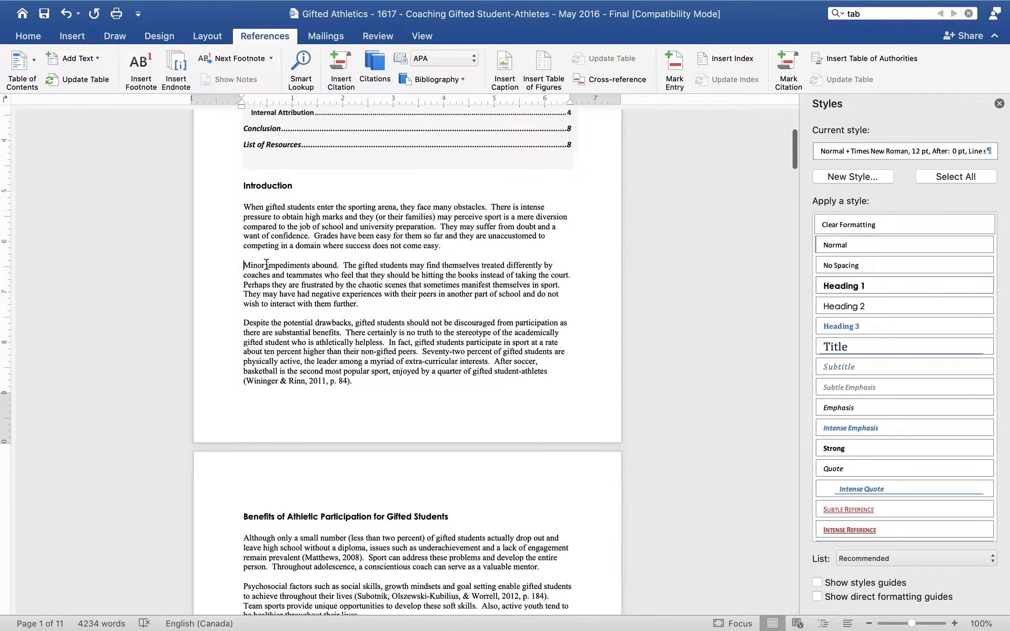
pyautogui.press('Return')
pyautogui.press('Return')
pyautogui.press('Return')
pyautogui.press('Return')
pyautogui.press('Return')
pyautogui.press('Return')
pyautogui.press('Return')
pyautogui.press('Return')
pyautogui.press('Return')
pyautogui.press('Return')
pyautogui.press('Return')
pyautogui.press('Return')
pyautogui.press('Return')
pyautogui.press('Return')
pyautogui.press('Return')
pyautogui.press('Return')
pyautogui.press('Return')
pyautogui.press('Return')
pyautogui.press('Return')
pyautogui.press('Return')
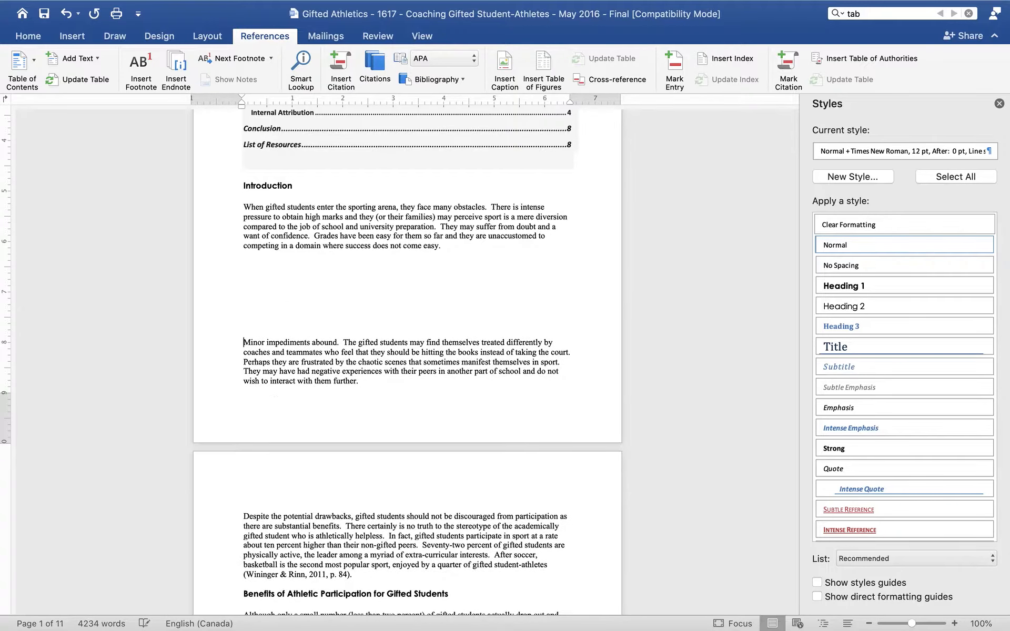
pyautogui.press('Return')
pyautogui.press('Return')
pyautogui.press('Return')
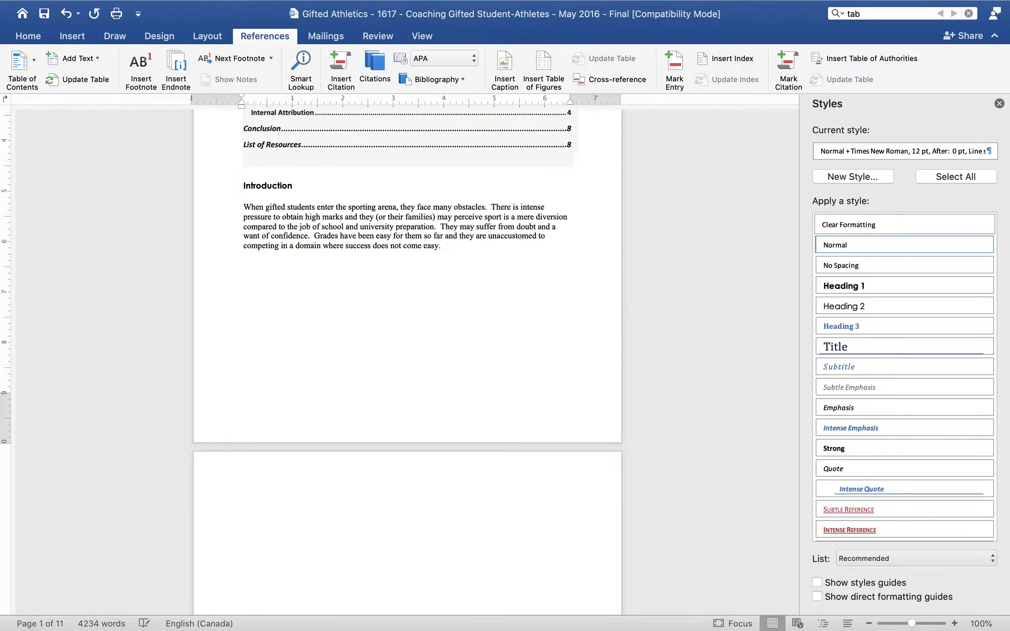
pyautogui.press('Return')
pyautogui.press('Return')
pyautogui.press('Return')
pyautogui.press('Return')
# Step: Update the table of contents, refreshing page numbers only
pyautogui.scroll(5, 307, 151)
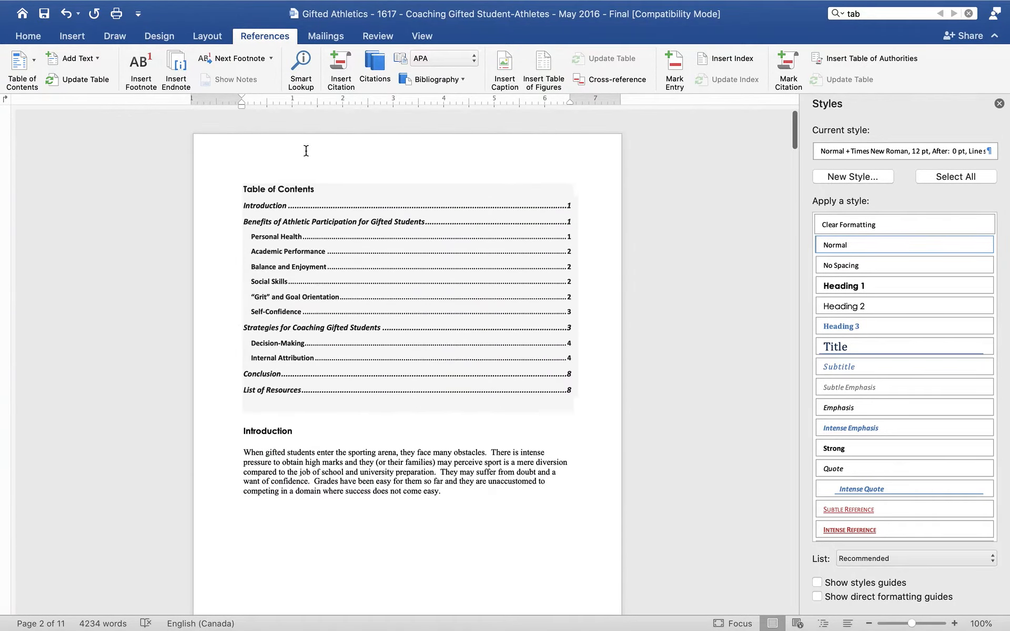
pyautogui.rightClick(311, 216)
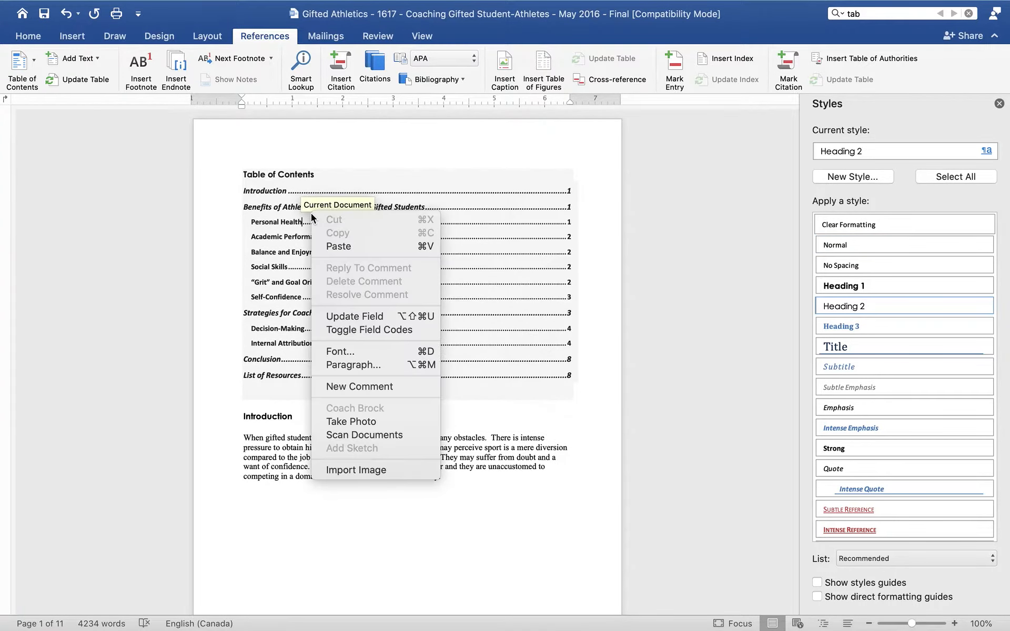
pyautogui.click(330, 317)
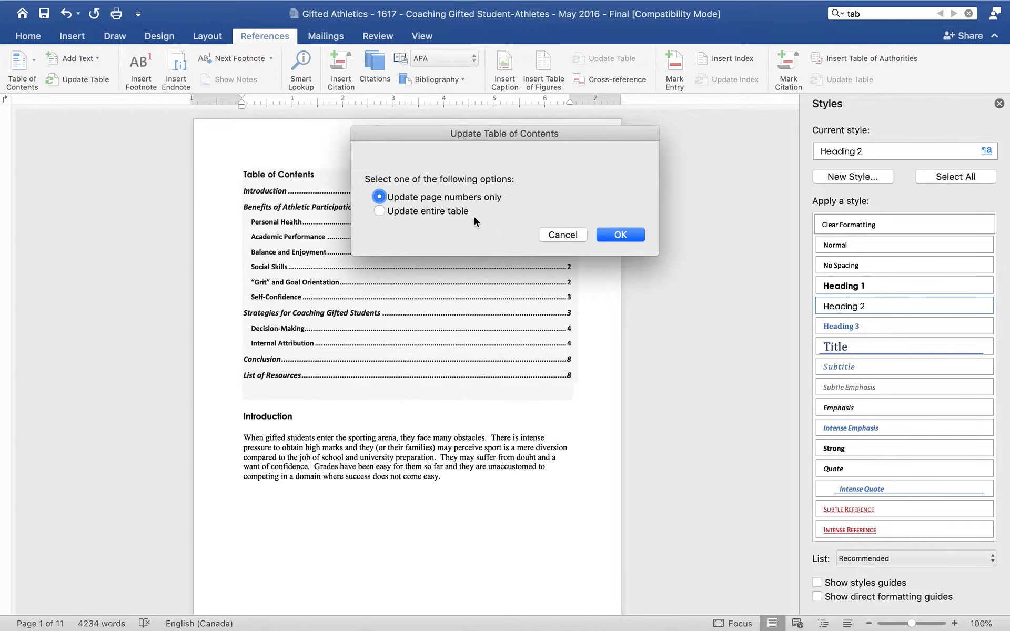
pyautogui.click(620, 235)
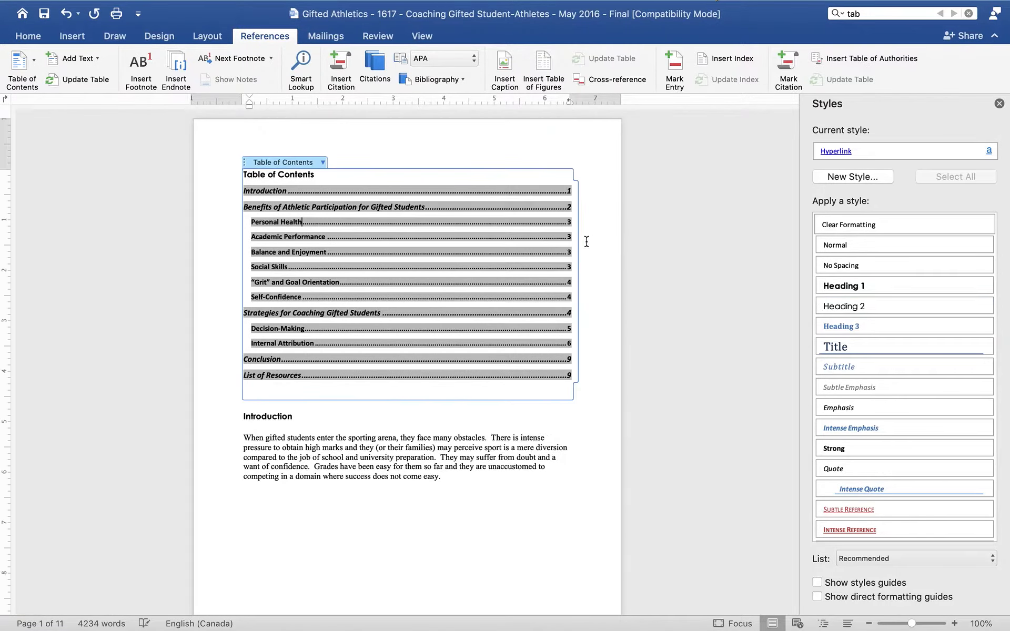
pyautogui.click(539, 252)
pyautogui.scroll(20, 525, 205)
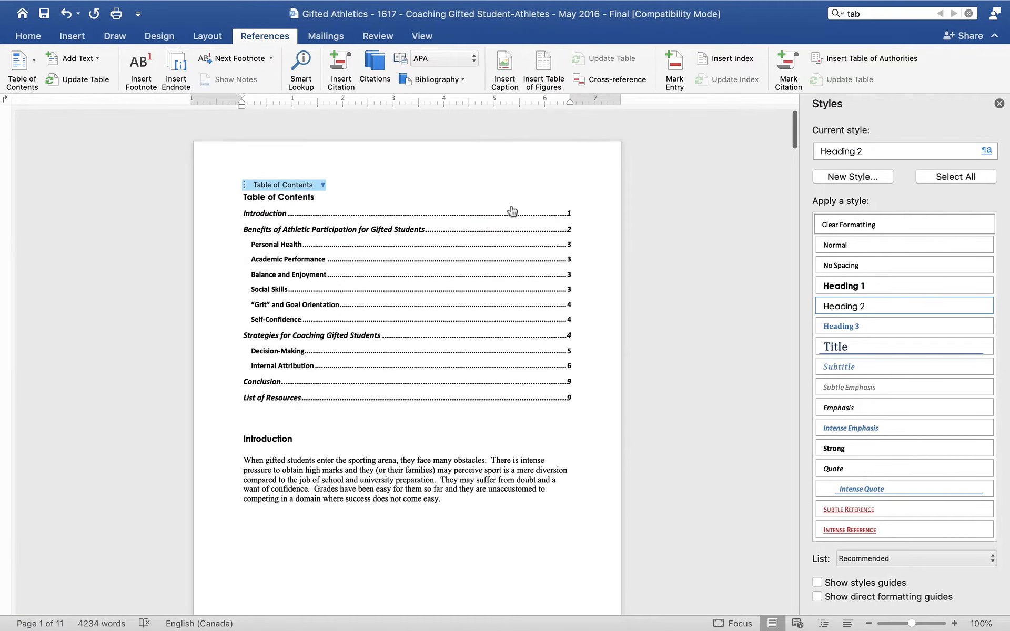
pyautogui.click(510, 208)
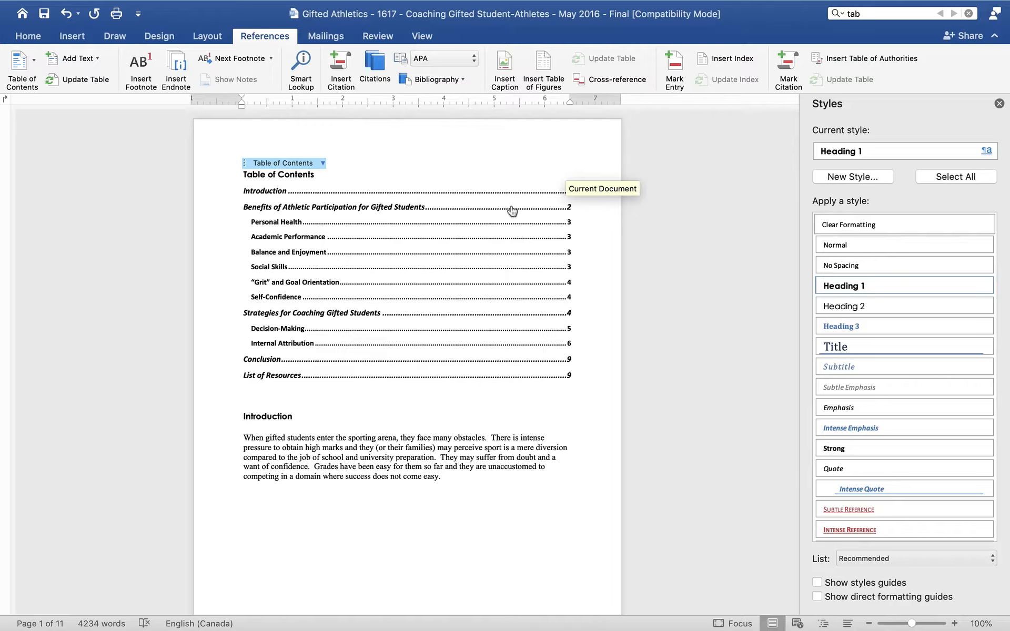
pyautogui.click(312, 173)
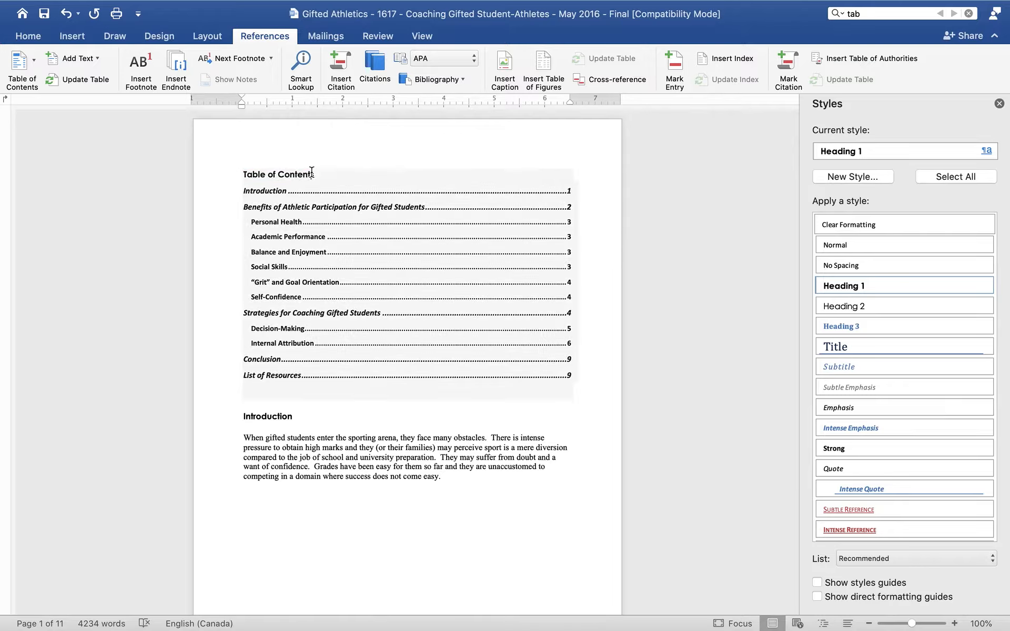
pyautogui.click(323, 163)
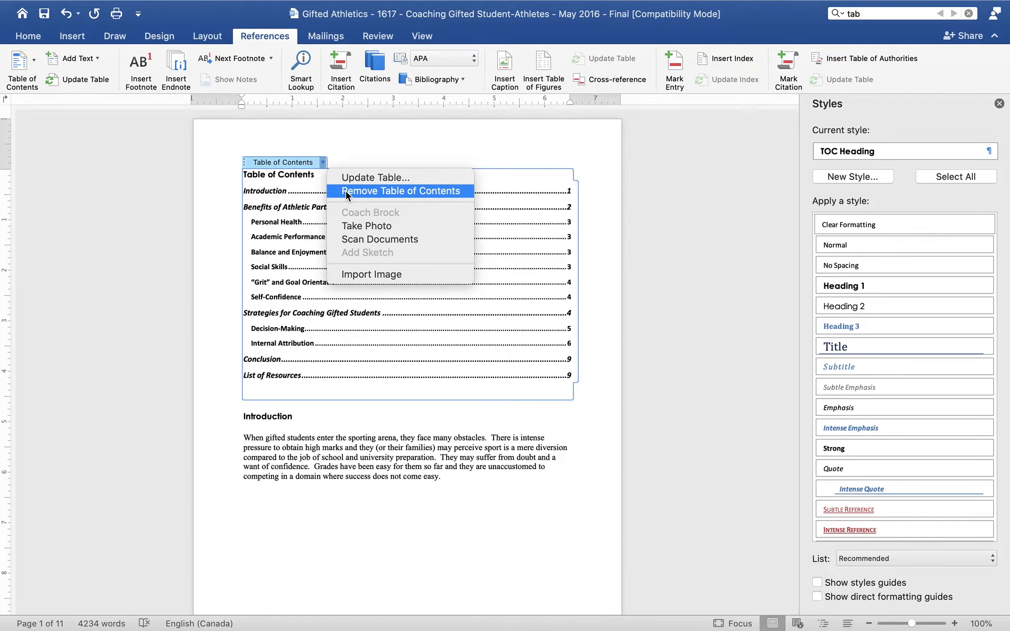
pyautogui.click(303, 194)
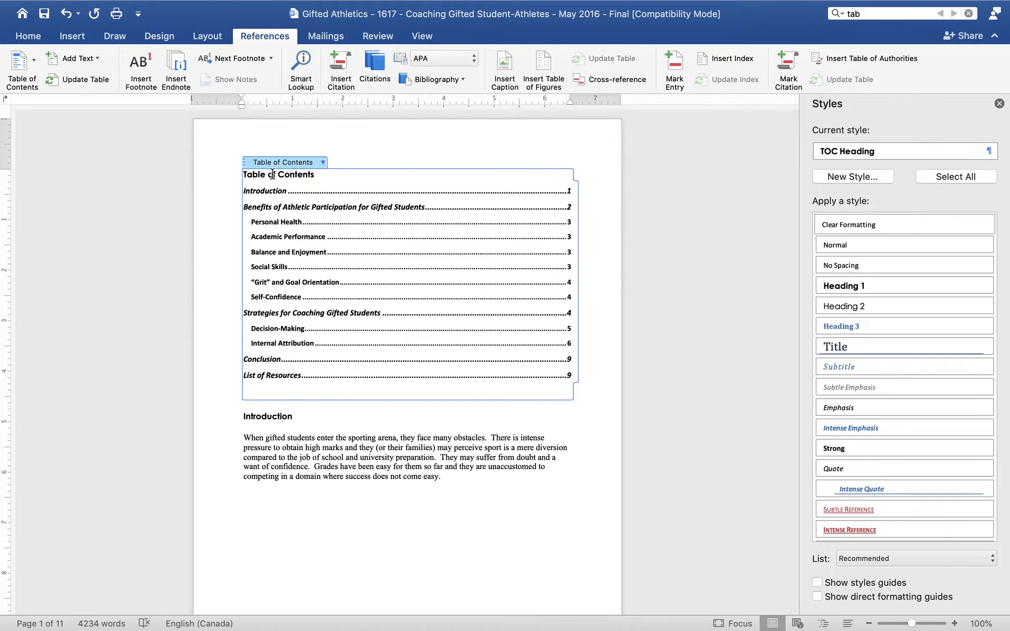
pyautogui.scroll(-4, 304, 197)
pyautogui.click(304, 194)
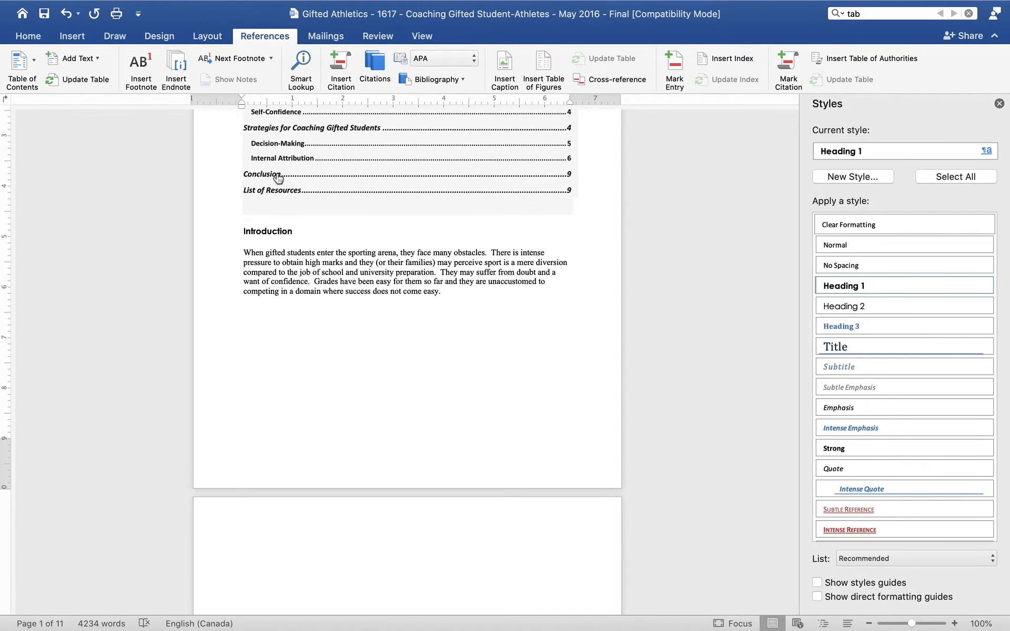